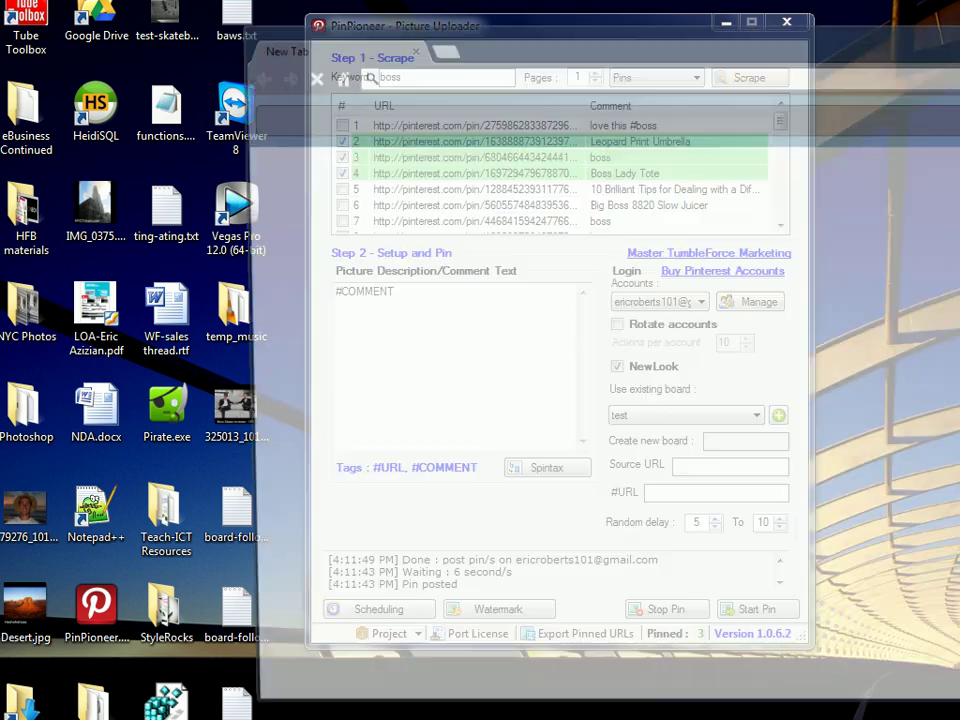
# Step: Load pinterest.com in Chrome, look over the account and About menus, and open the account's own profile page
pyautogui.write('pi')
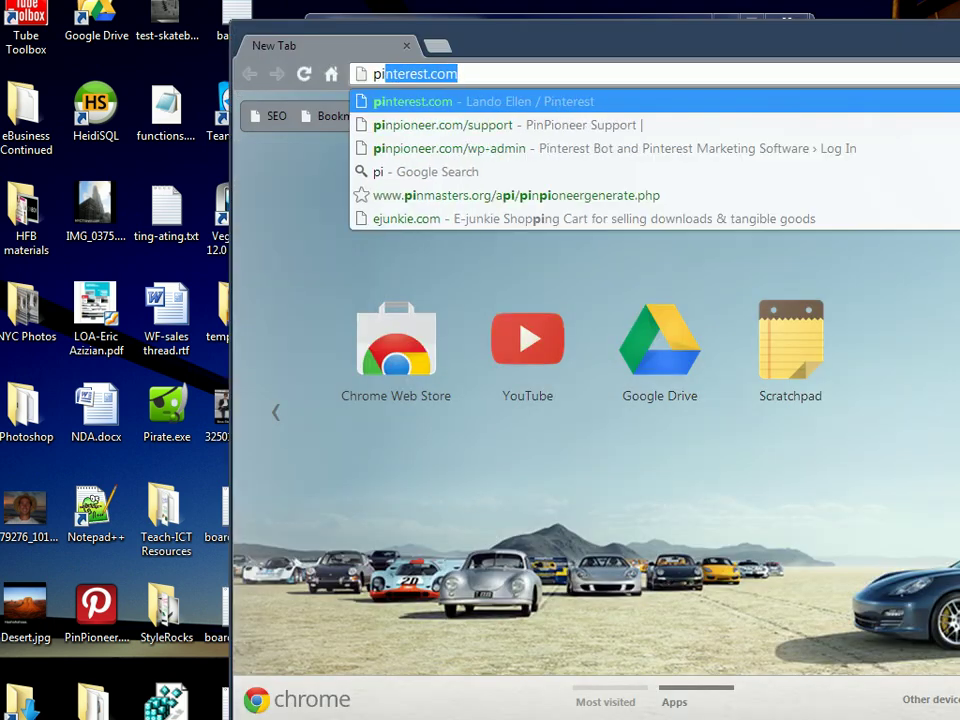
pyautogui.write('nterest.com')
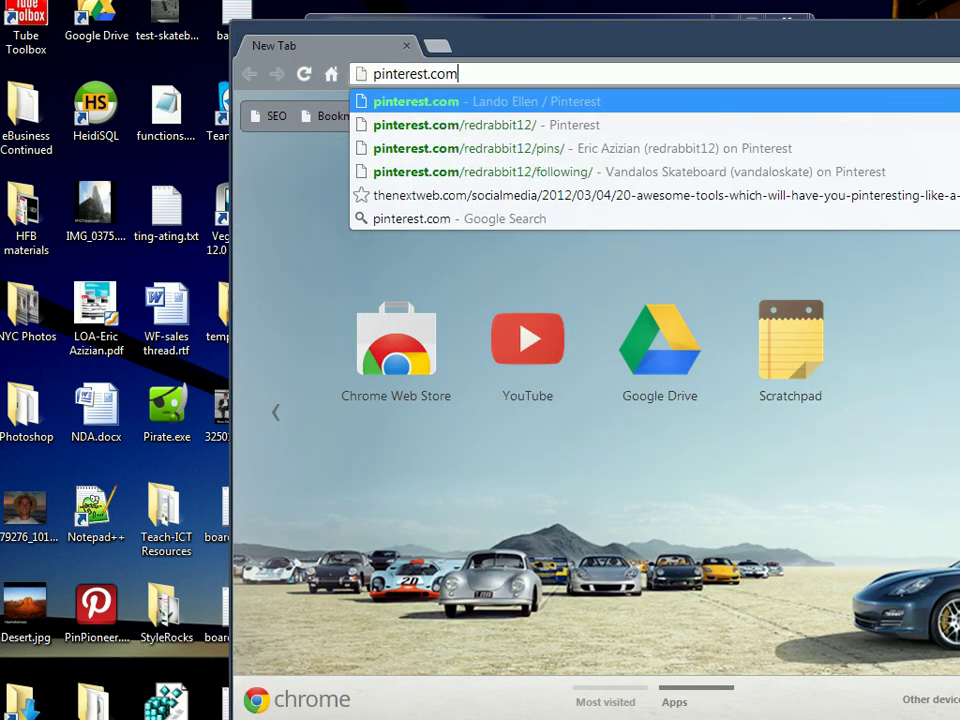
pyautogui.press('Return')
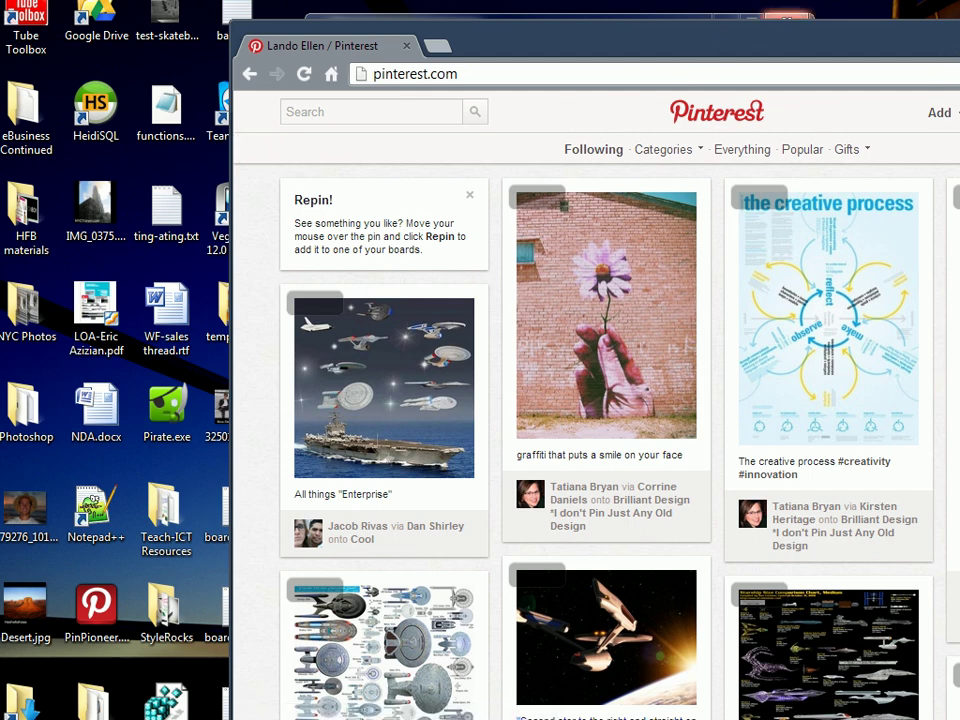
pyautogui.moveTo(959, 53); pyautogui.dragTo(862, 60)
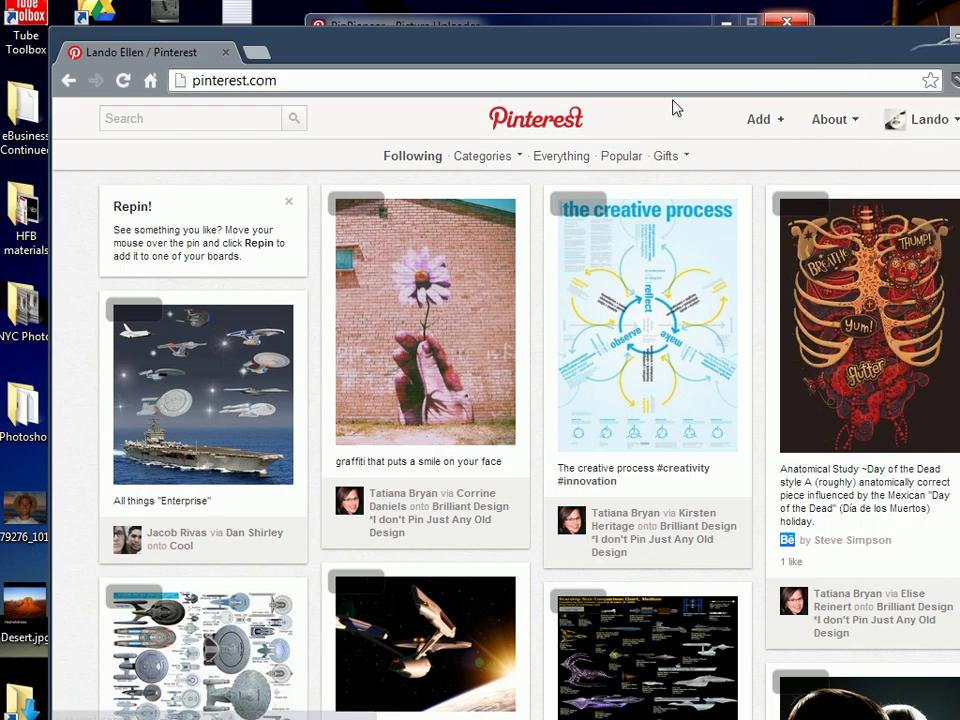
pyautogui.moveTo(905, 122)
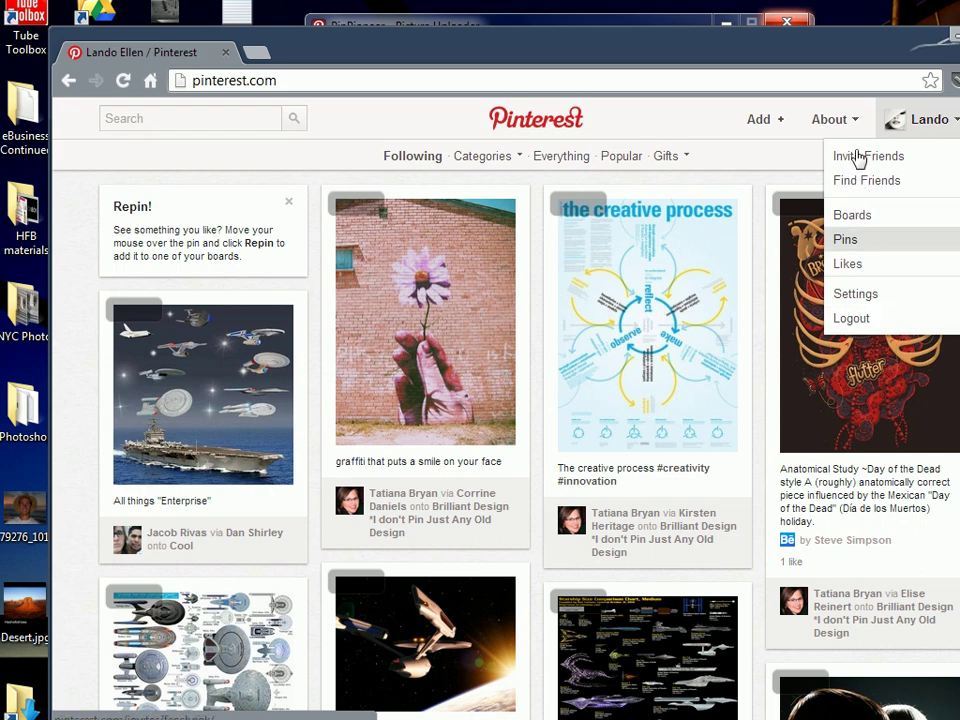
pyautogui.moveTo(833, 119)
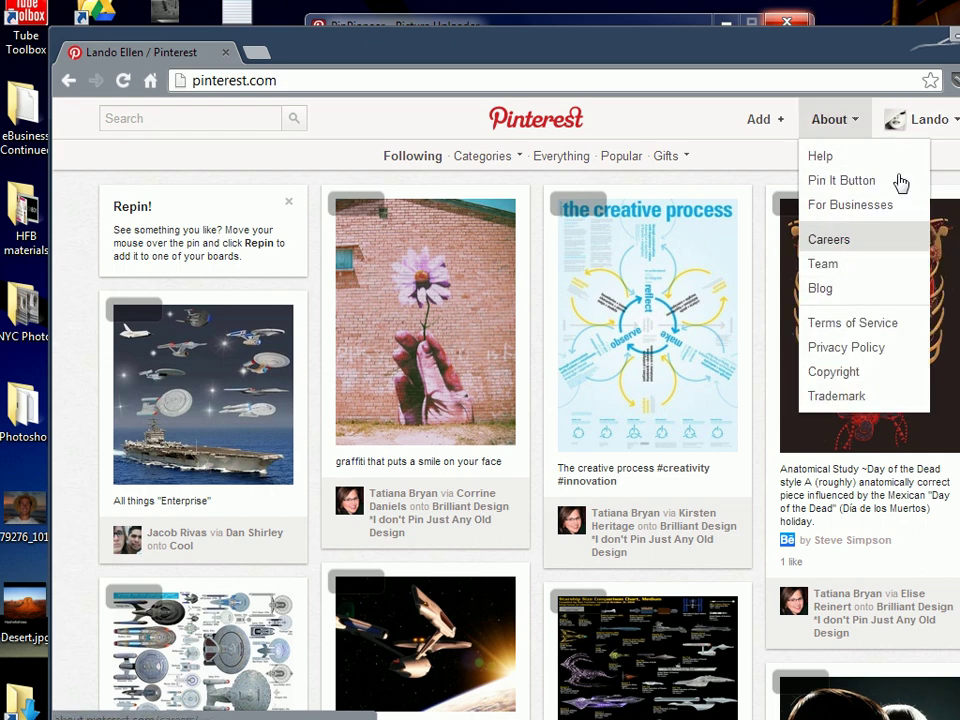
pyautogui.click(906, 122)
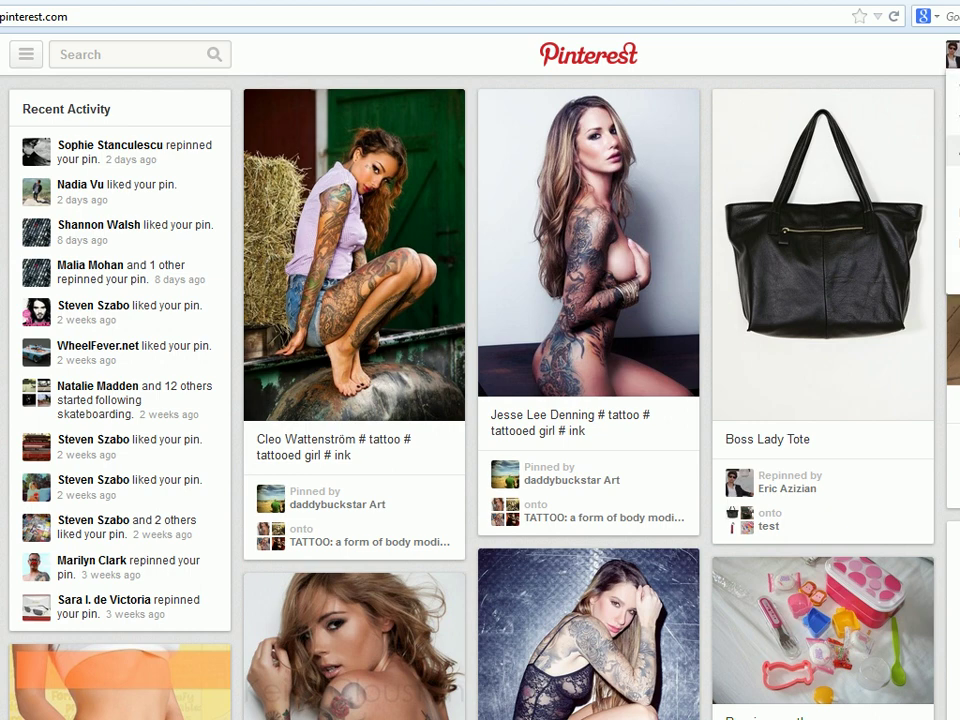
# Step: In the Firefox window, open the other account's Pinterest boards page and view its account menu
pyautogui.click(955, 244)
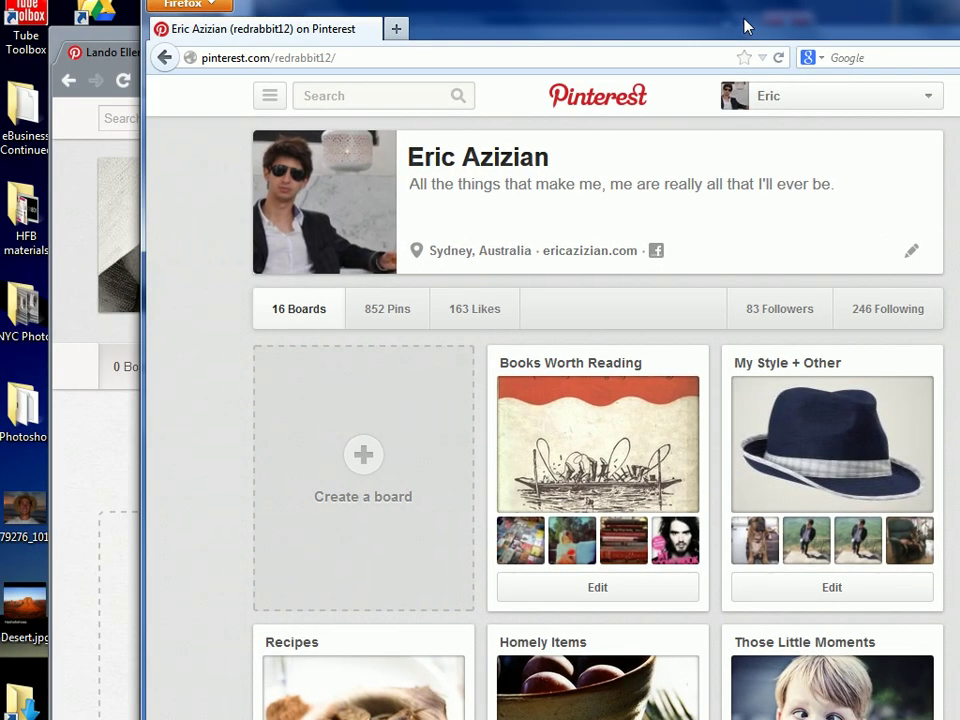
pyautogui.click(875, 104)
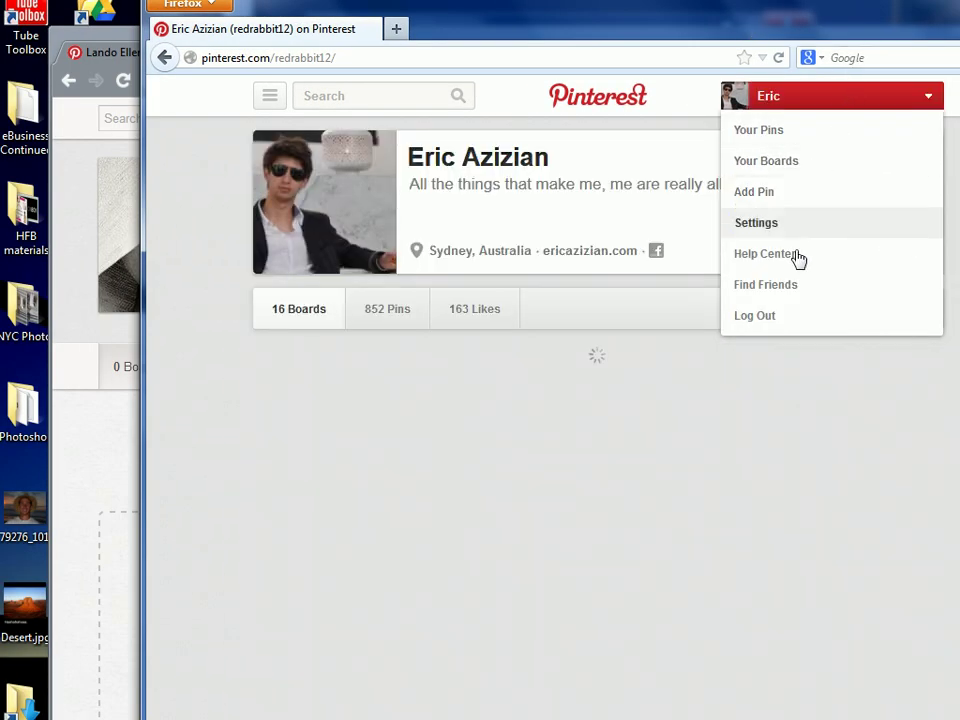
pyautogui.click(252, 364)
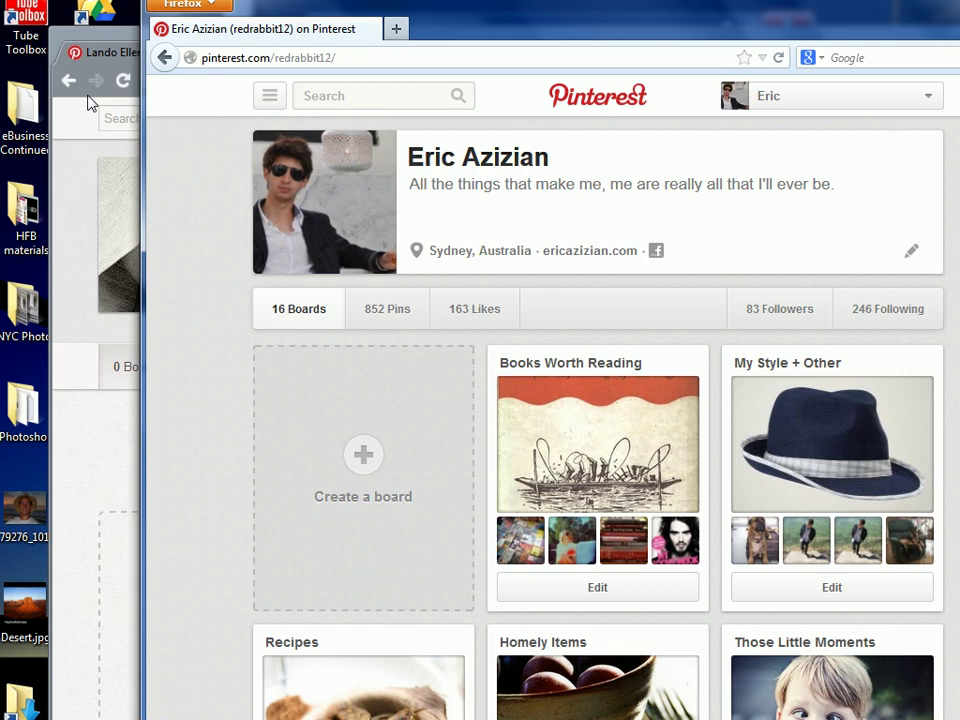
# Step: Look at the old-look profile in Chrome again, minimize that window and switch to PinPioneer
pyautogui.click(57, 143)
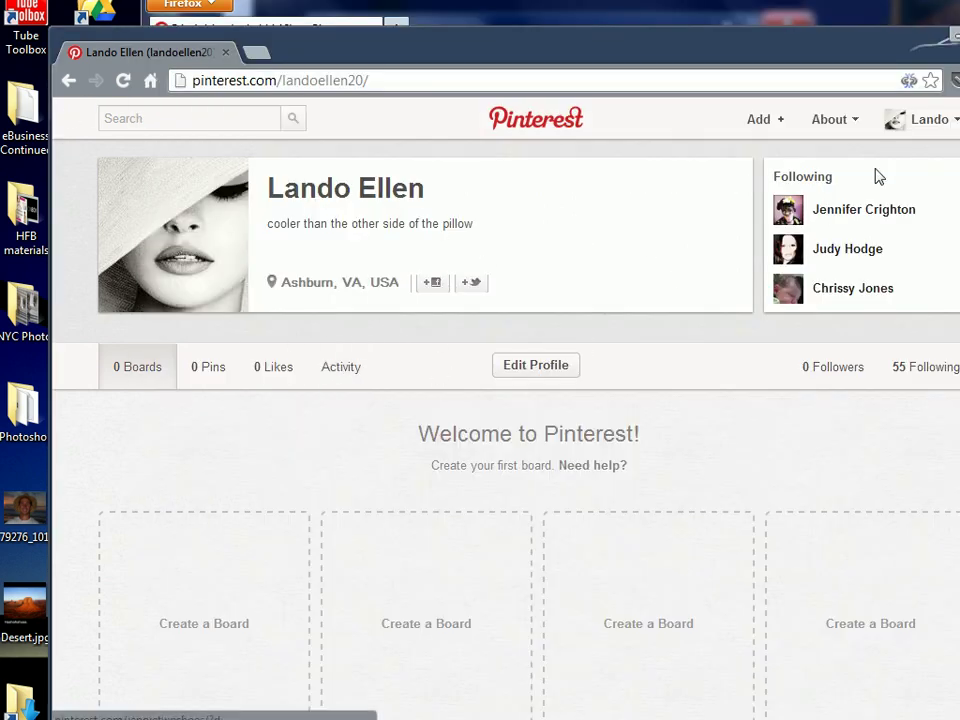
pyautogui.click(945, 40)
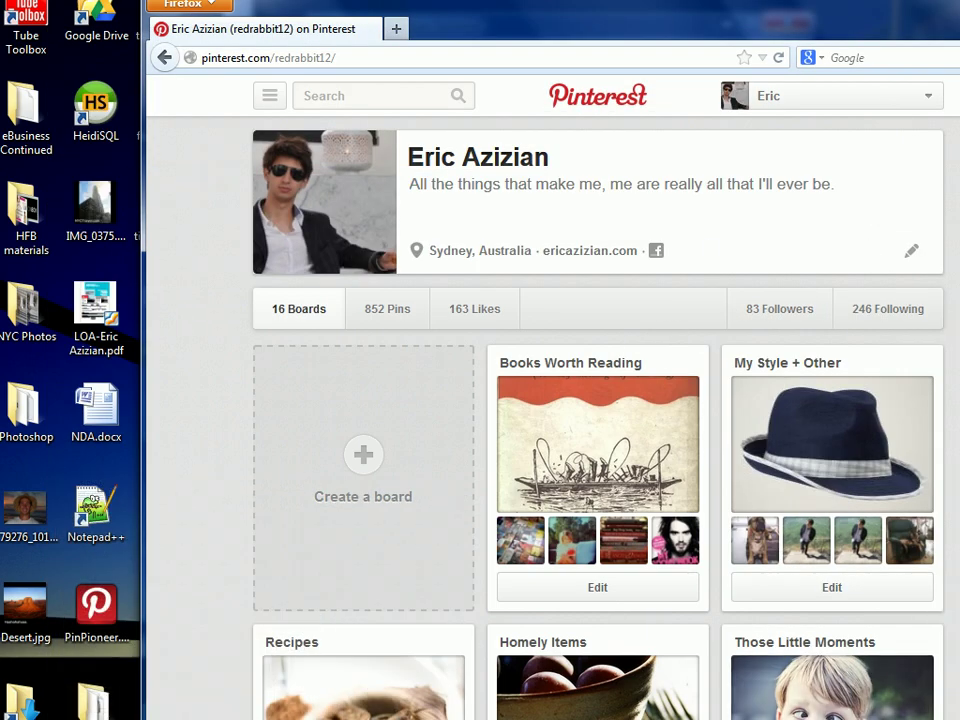
pyautogui.hotkey('alt', 'Tab')
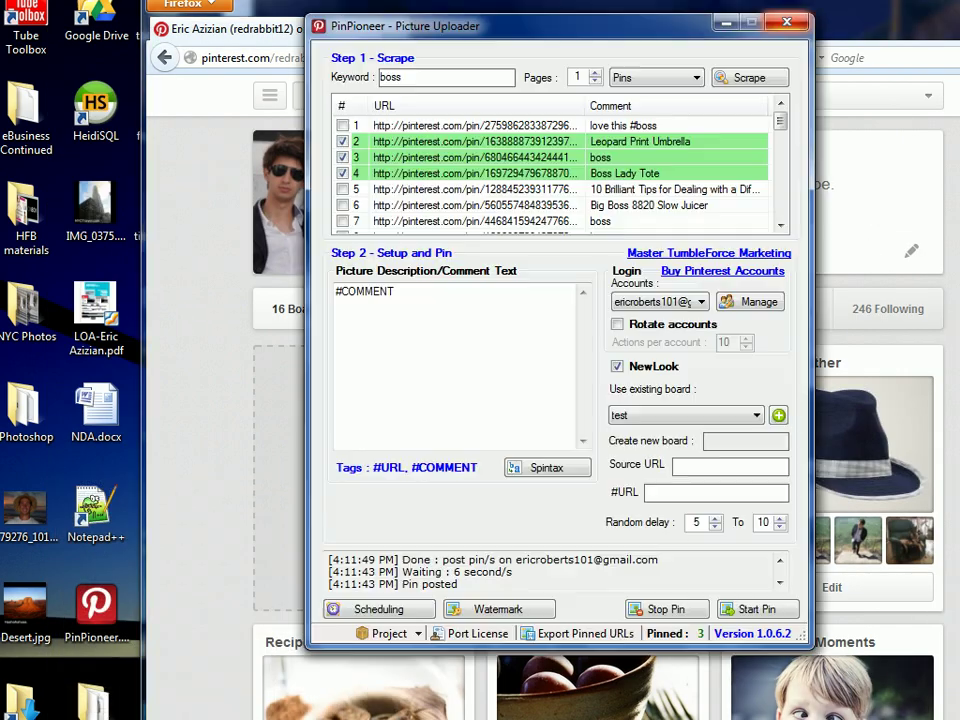
# Step: Toggle the NewLook option and scrape Boards for the keyword "skateboarding"
pyautogui.click(613, 370)
pyautogui.click(690, 77)
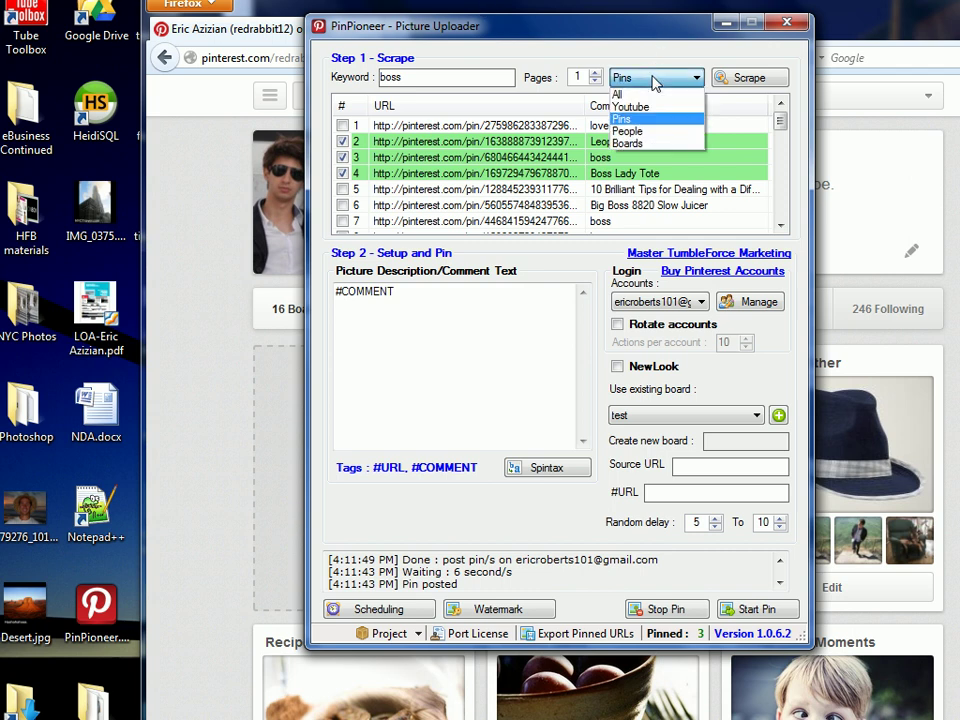
pyautogui.click(660, 144)
pyautogui.hotkey('ctrl', 'a')
pyautogui.press('BackSpace')
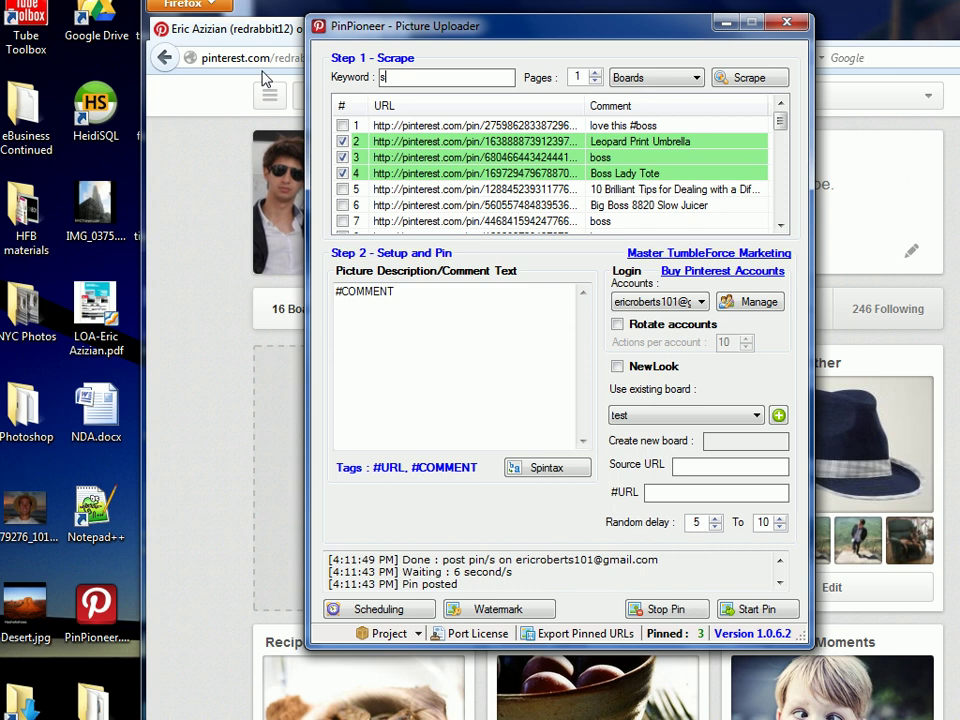
pyautogui.write('skateaboarding')
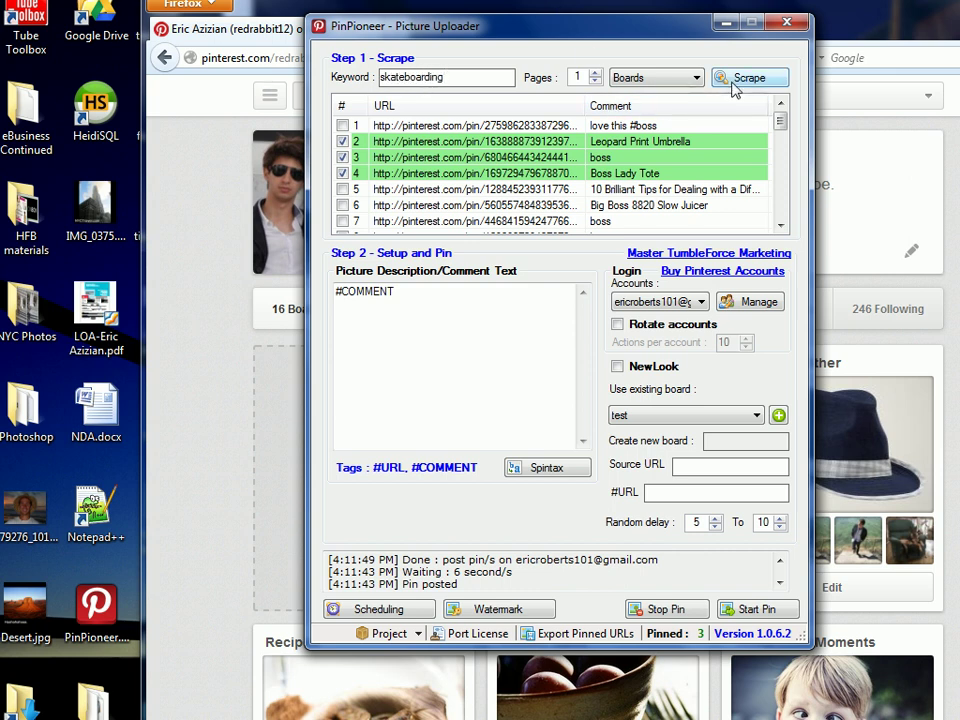
pyautogui.click(733, 84)
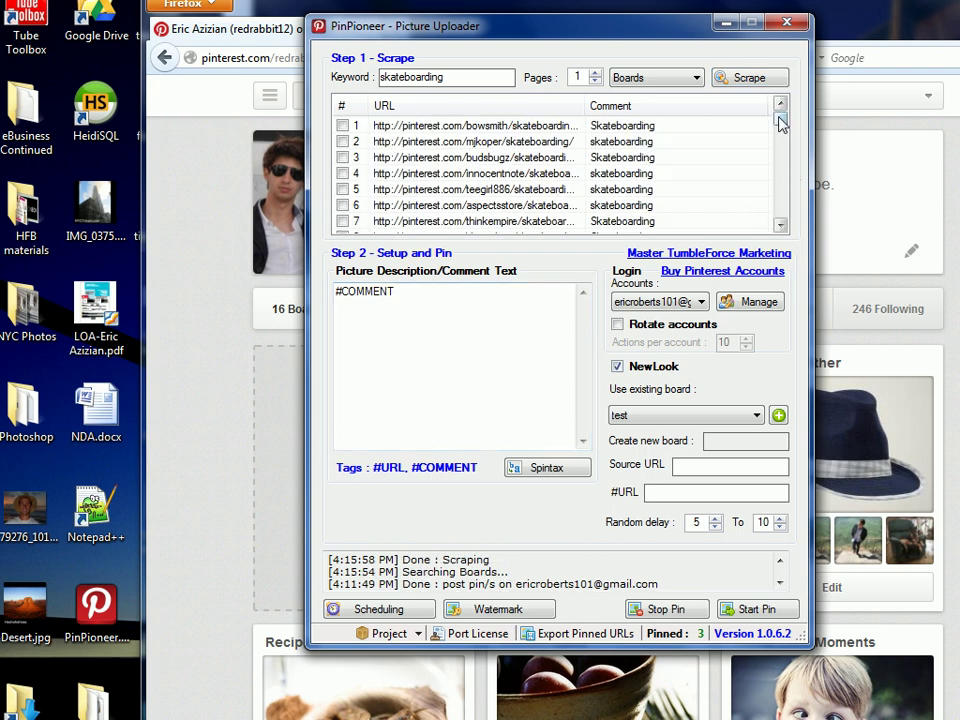
# Step: Tick the first scraped skateboarding board and review the Boards actions available for it
pyautogui.moveTo(780, 122); pyautogui.dragTo(778, 88)
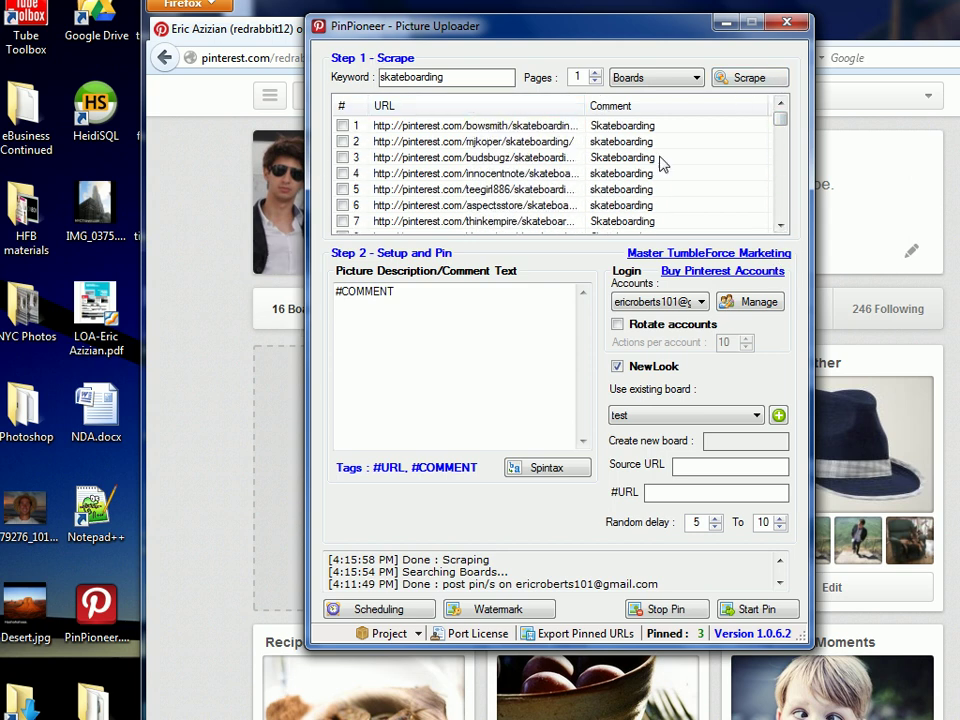
pyautogui.click(343, 126)
pyautogui.rightClick(430, 126)
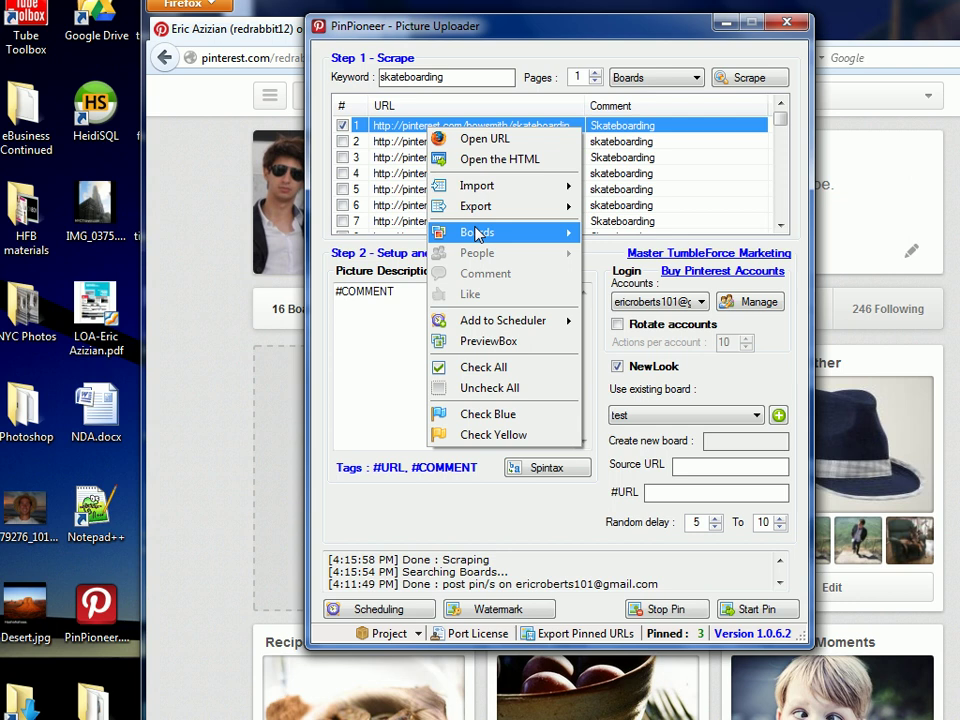
pyautogui.moveTo(477, 233)
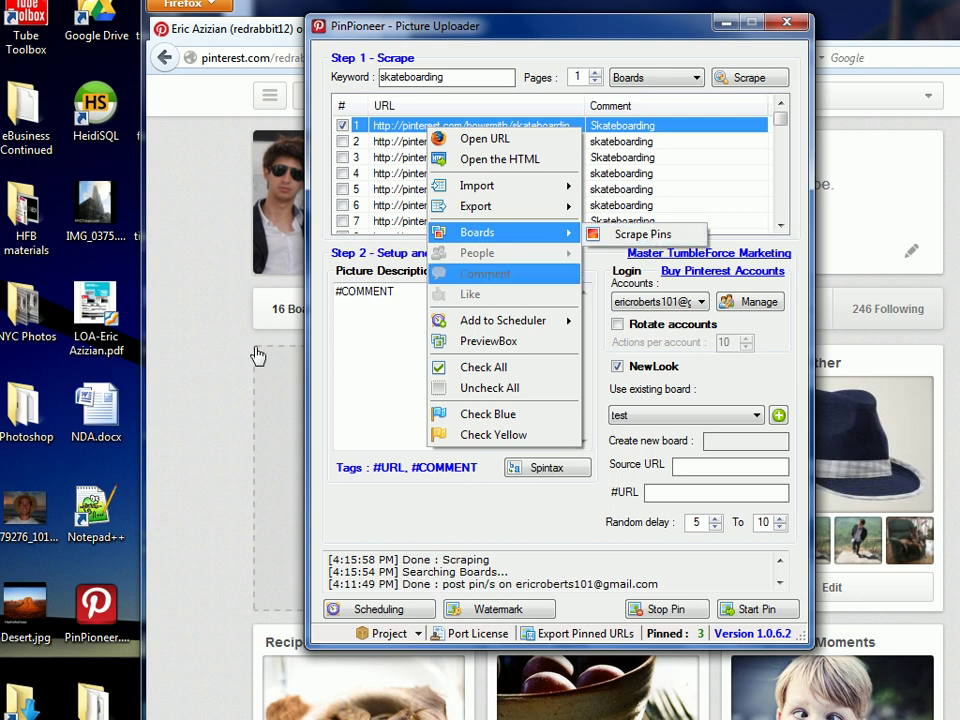
pyautogui.click(343, 193)
pyautogui.scroll(-2, 780, 130)
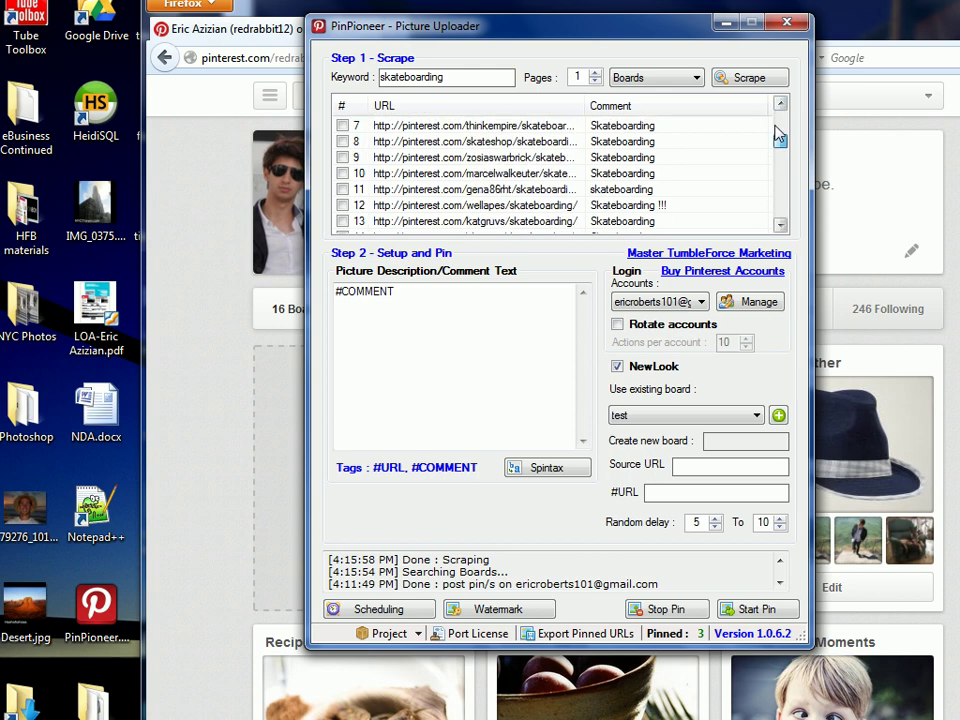
pyautogui.scroll(2, 600, 132)
# Step: Review the Boards and People actions for the first board and run Scrape Followers on it
pyautogui.rightClick(433, 128)
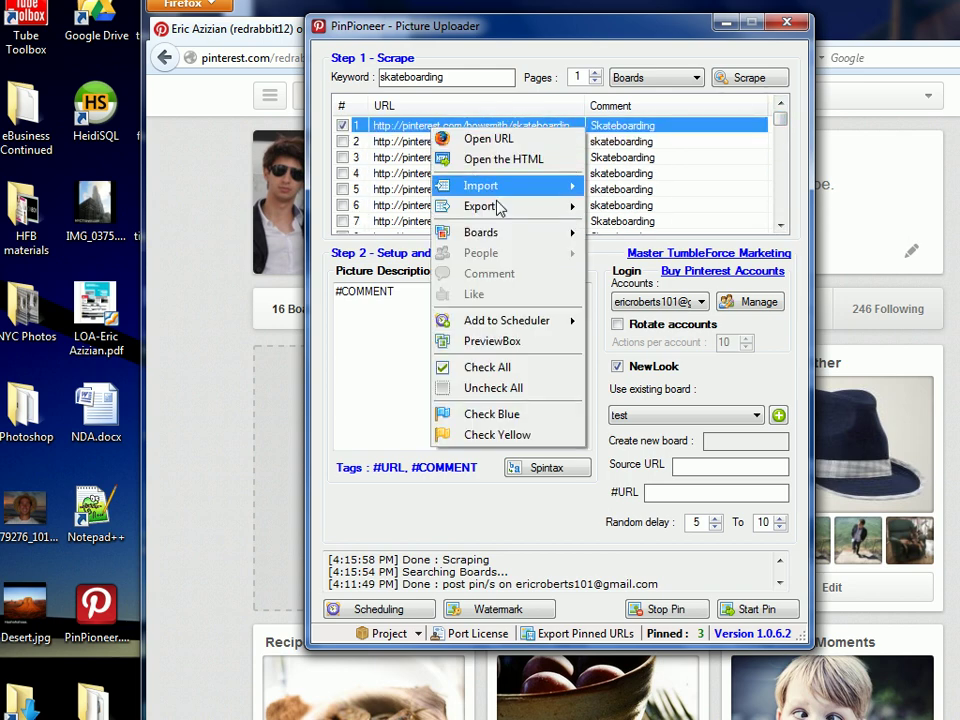
pyautogui.moveTo(510, 232)
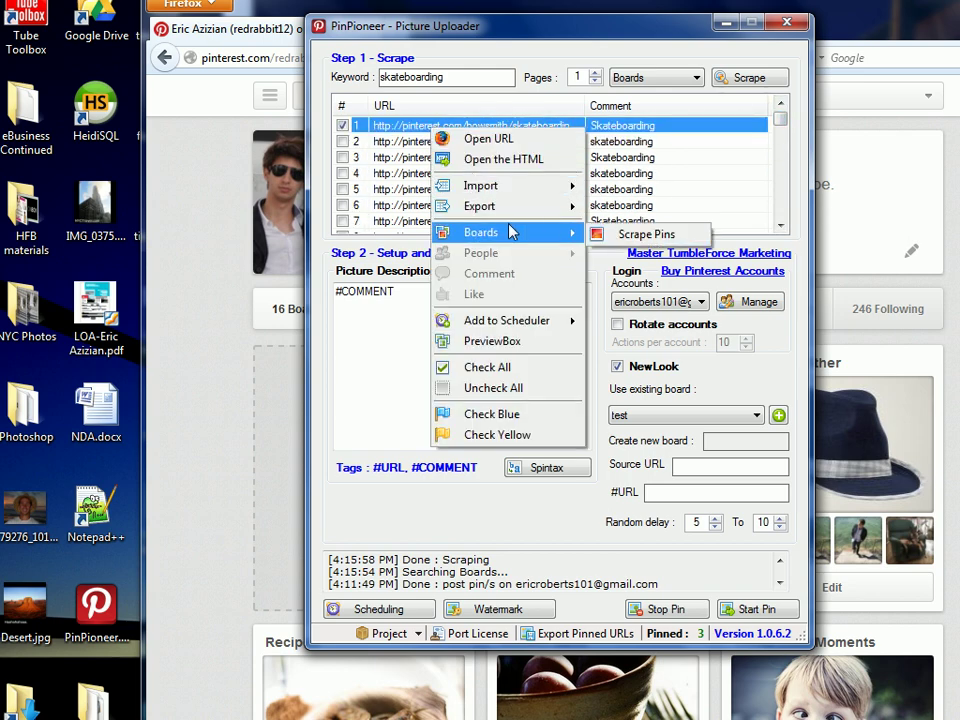
pyautogui.moveTo(506, 259)
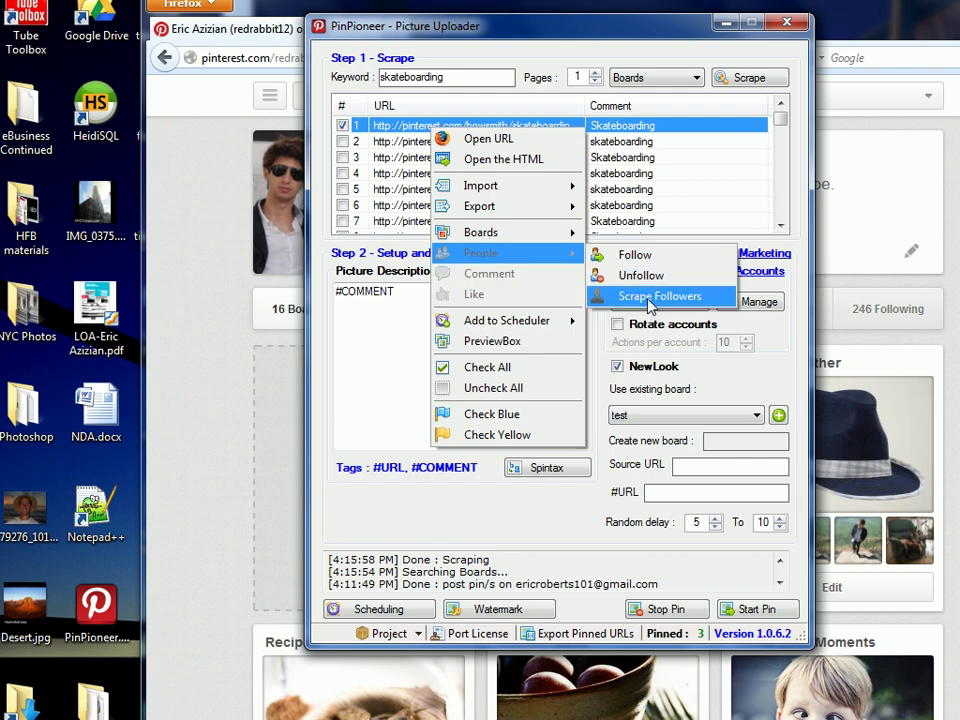
pyautogui.click(386, 315)
pyautogui.rightClick(447, 128)
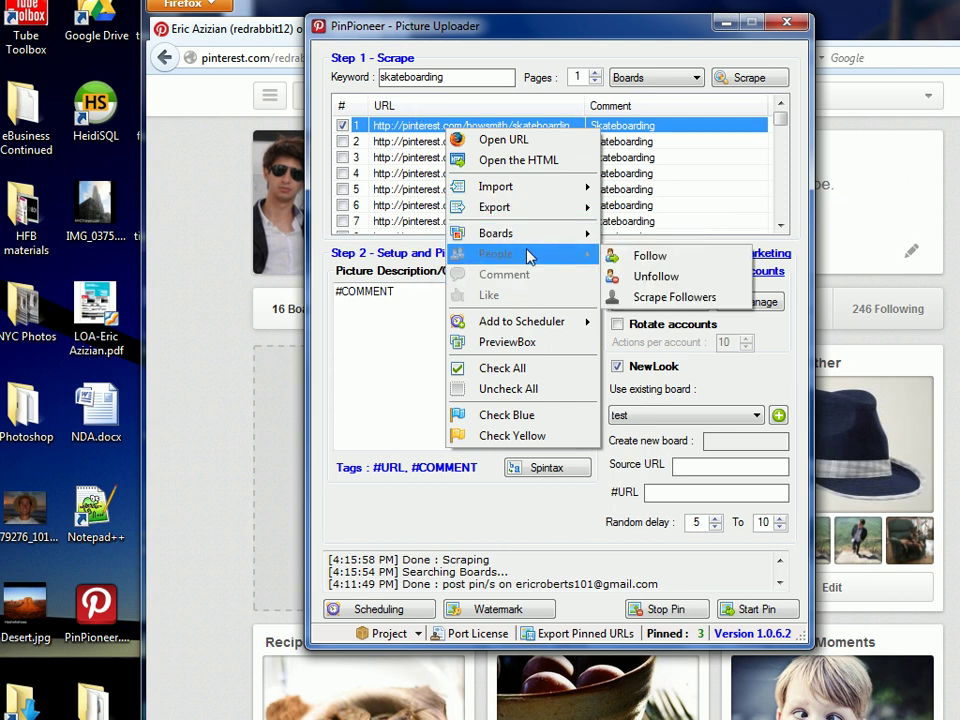
pyautogui.click(645, 298)
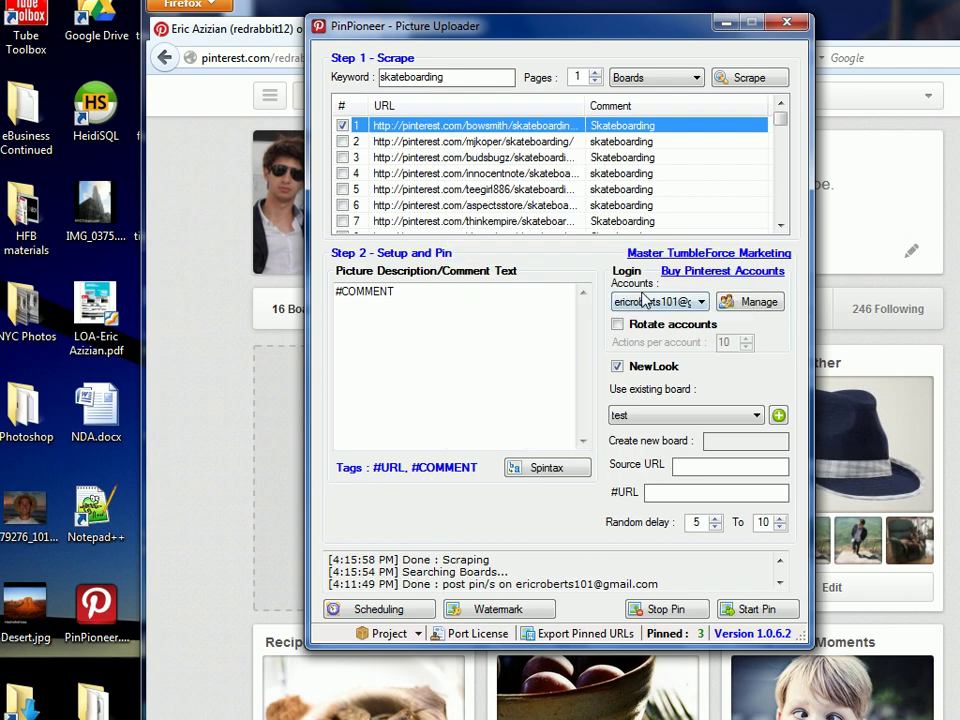
# Step: Go to the scraped followers at the end of the results and check all entries in the list
pyautogui.moveTo(779, 128)
pyautogui.mouseDown()
pyautogui.moveTo(779, 170)
pyautogui.moveTo(779, 120)
pyautogui.mouseUp()
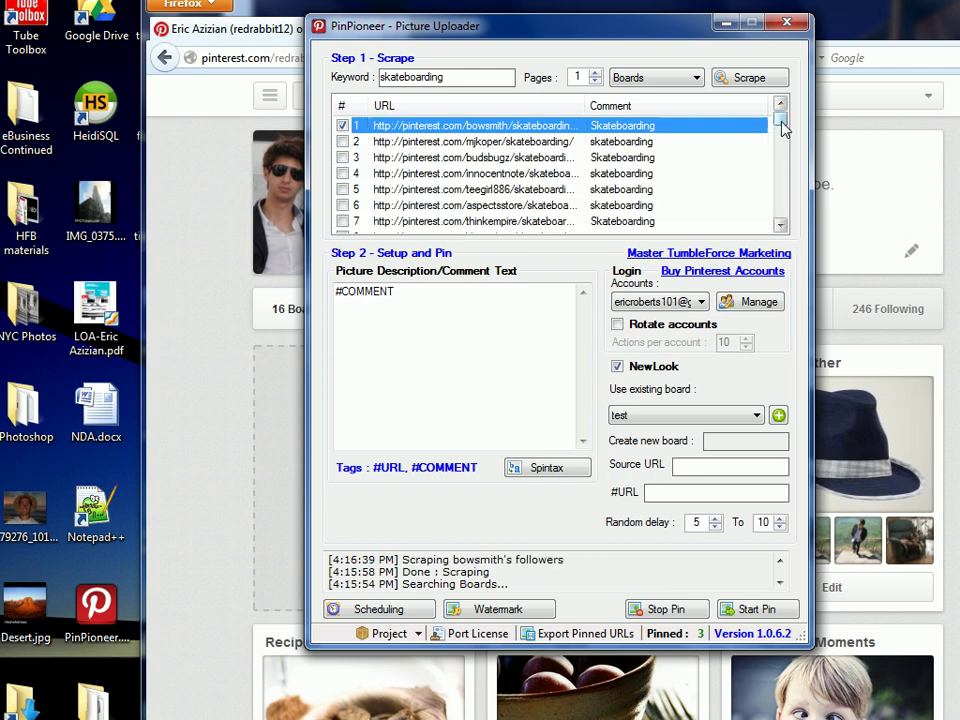
pyautogui.moveTo(782, 128); pyautogui.dragTo(782, 232)
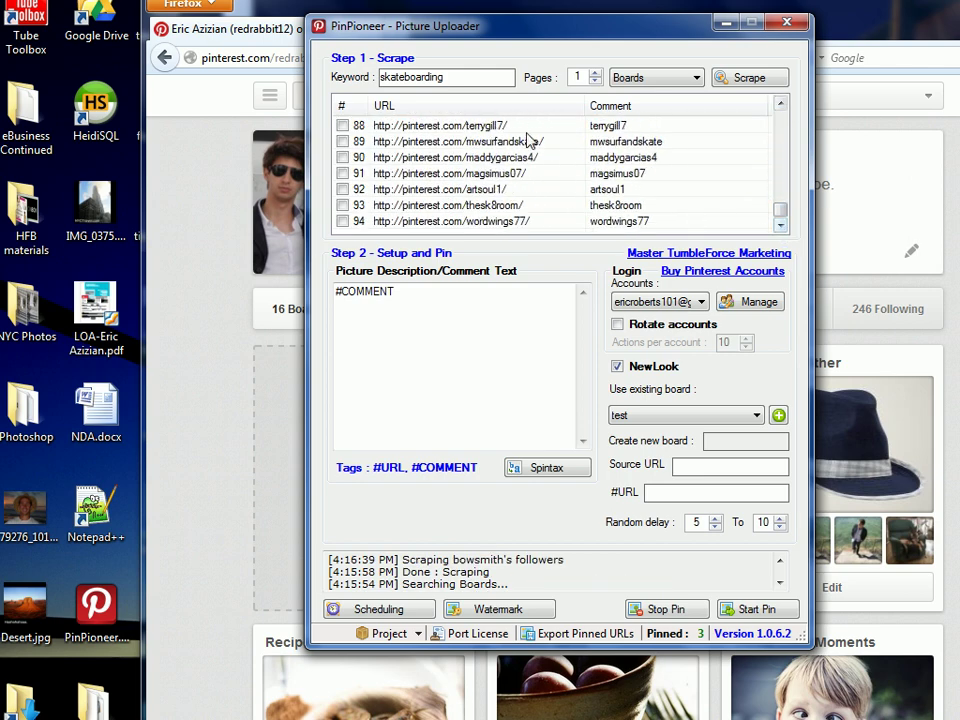
pyautogui.rightClick(453, 158)
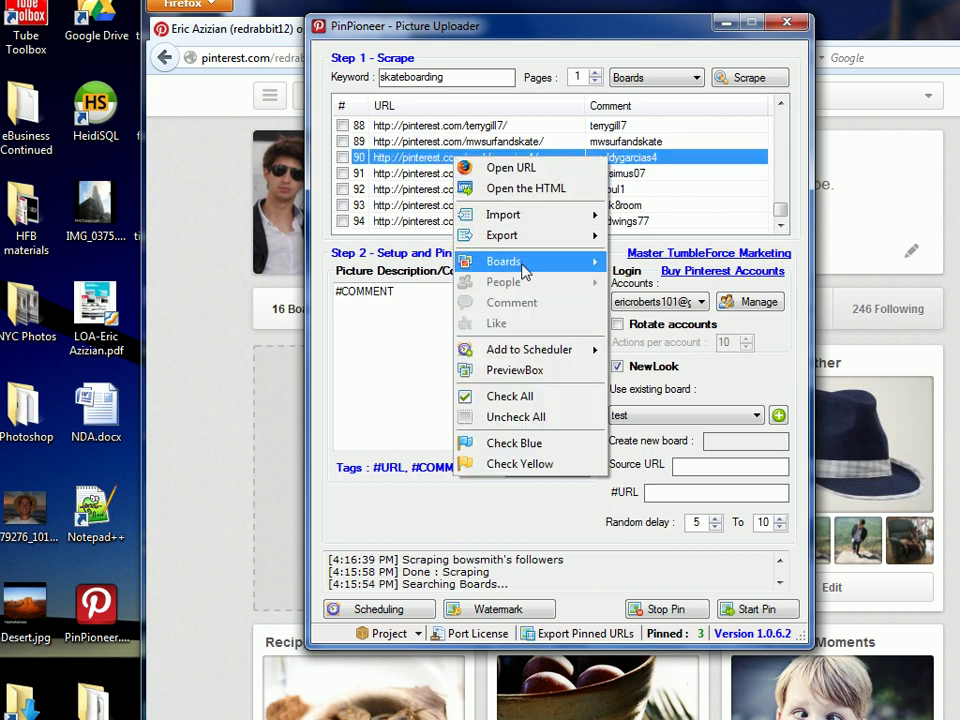
pyautogui.click(510, 396)
# Step: Export the URLs and titles of the checked entries to board-followers2.txt on the Desktop, replacing the existing file
pyautogui.rightClick(432, 174)
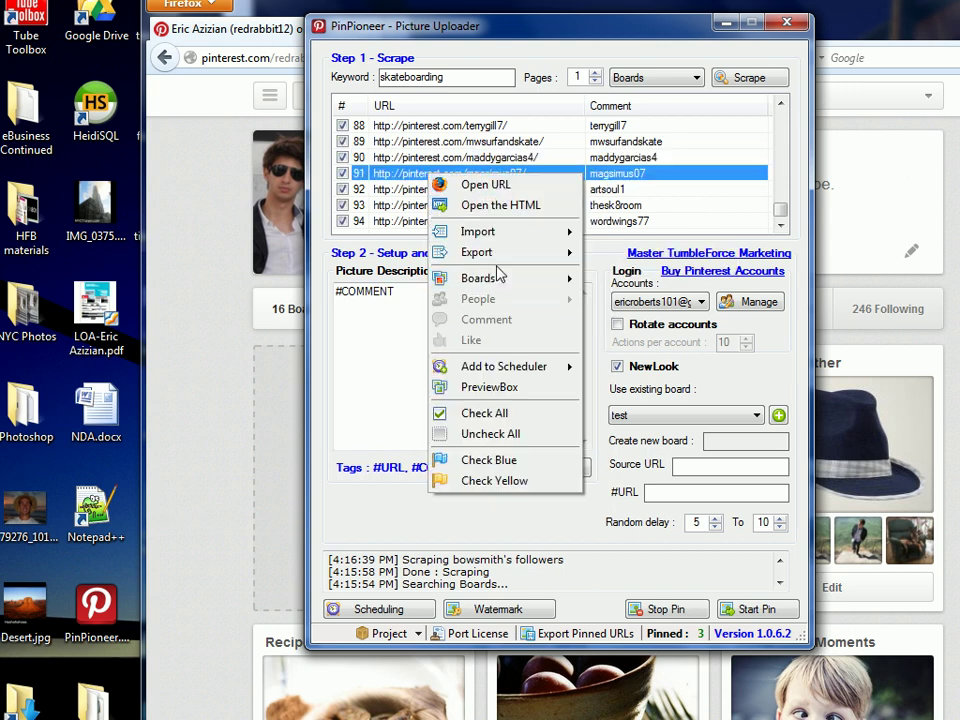
pyautogui.rightClick(474, 203)
pyautogui.rightClick(474, 203)
pyautogui.moveTo(560, 279)
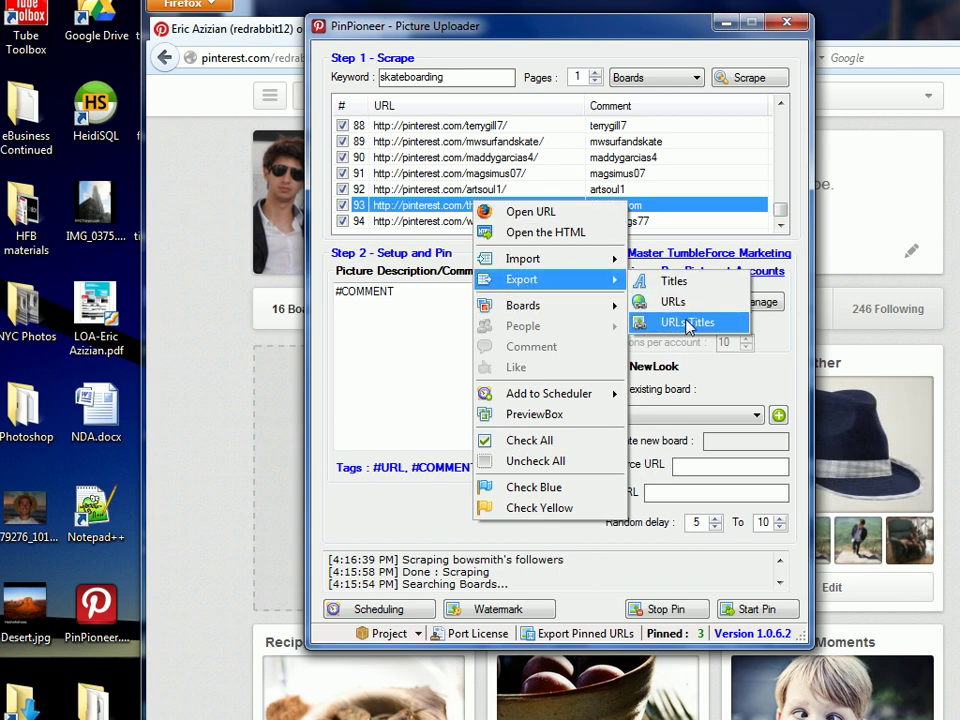
pyautogui.click(700, 322)
pyautogui.doubleClick(596, 321)
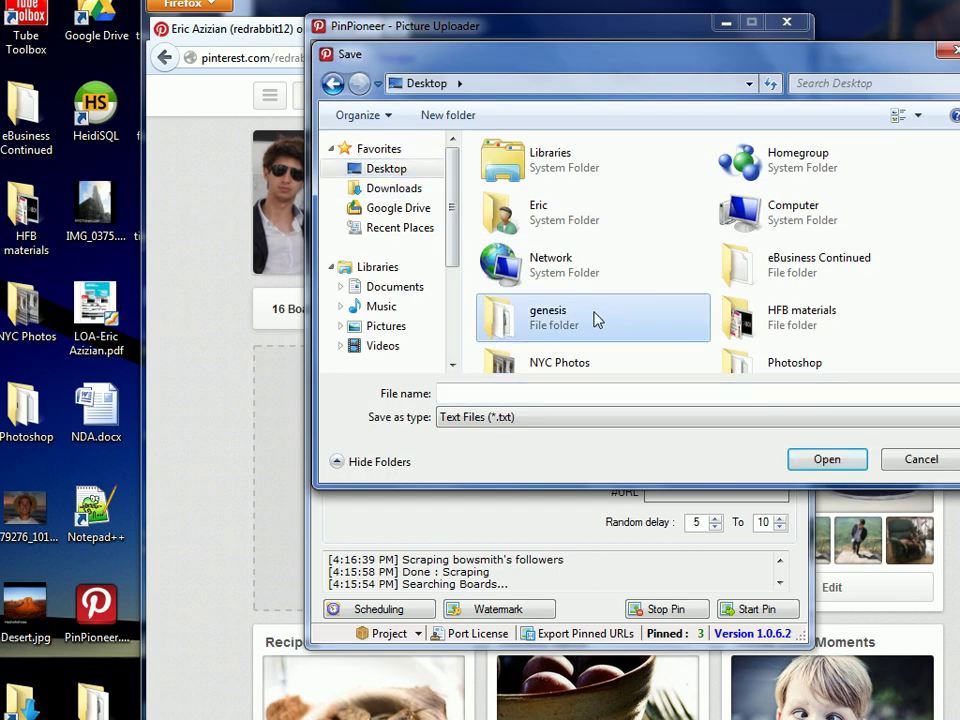
pyautogui.click(810, 212)
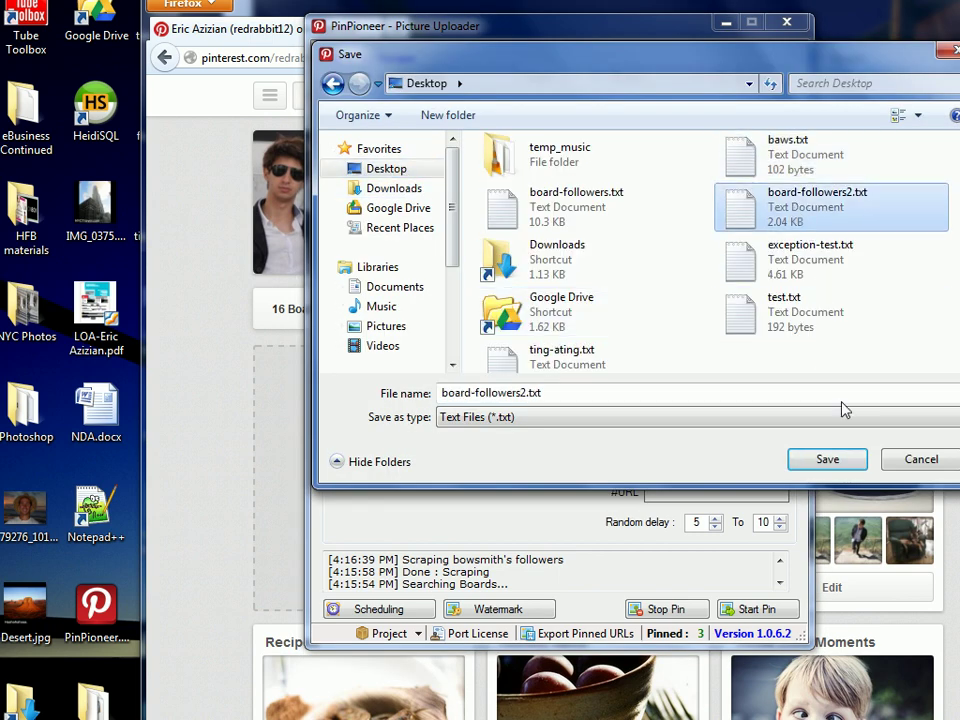
pyautogui.click(836, 458)
pyautogui.click(653, 392)
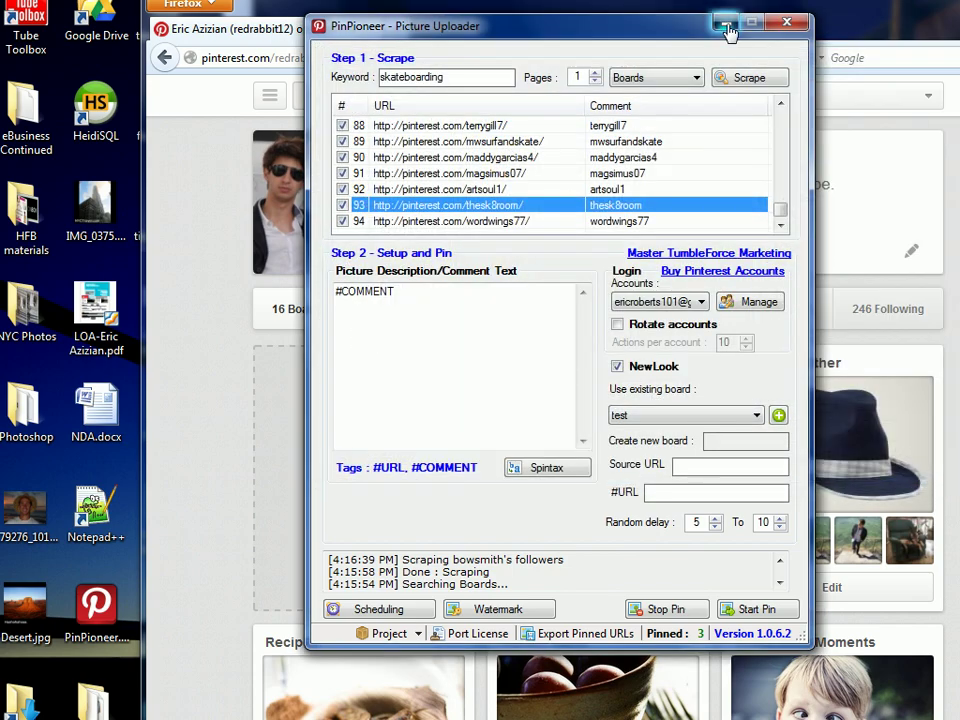
# Step: Show the desktop and open the exported board-followers2.txt file in Notepad
pyautogui.click(727, 22)
pyautogui.press('super+d')
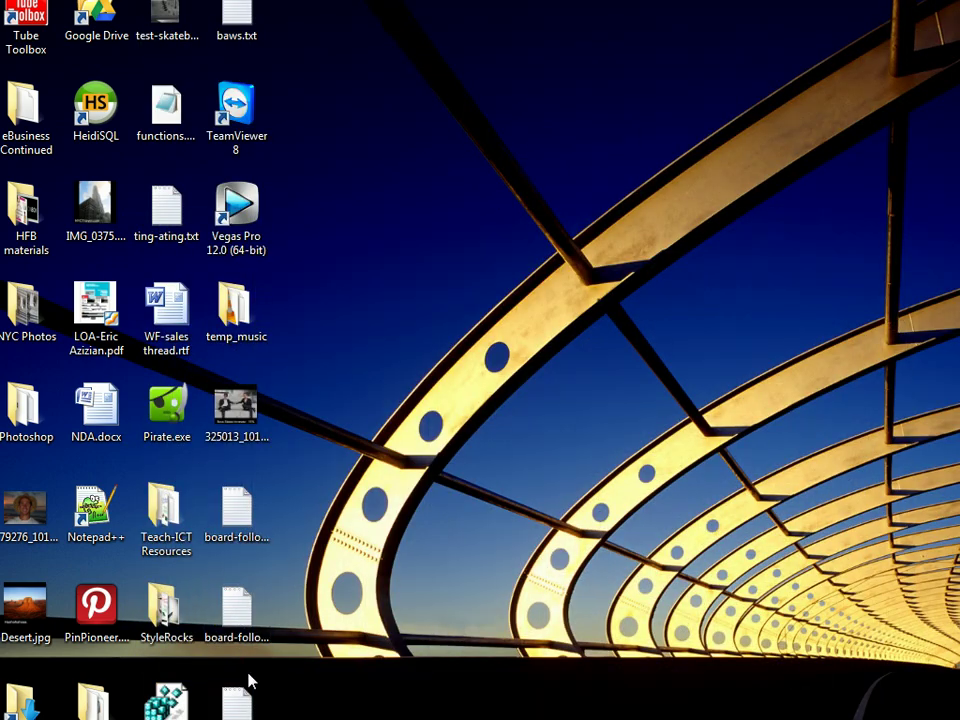
pyautogui.doubleClick(236, 606)
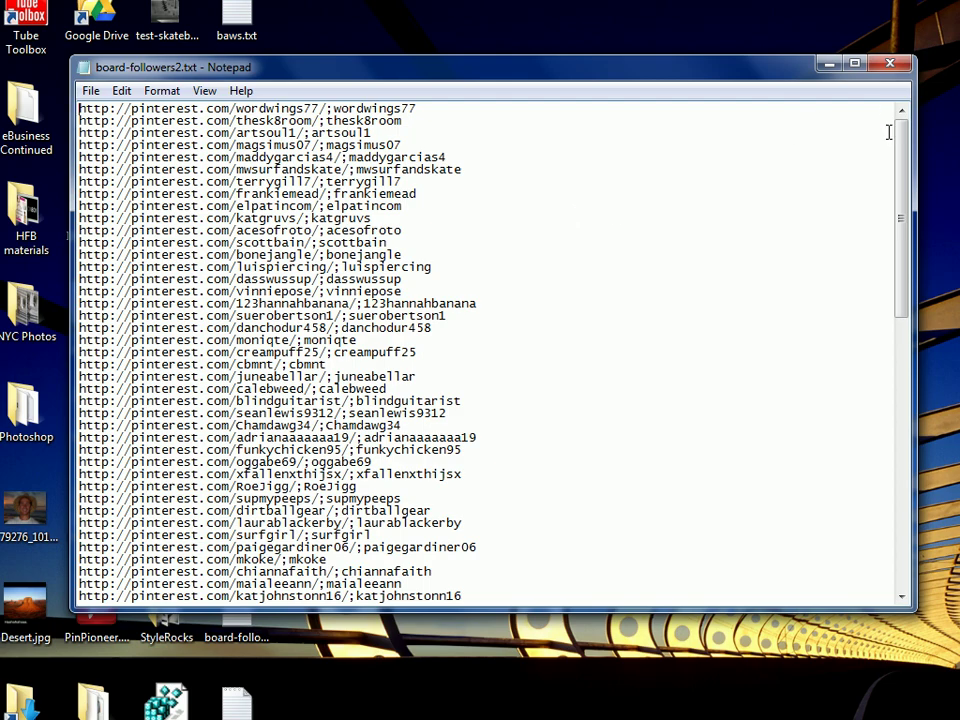
# Step: Delete the skateboarding board entries at the end of board-followers2.txt, keeping only the follower lines, and save the file
pyautogui.moveTo(900, 166); pyautogui.dragTo(905, 437)
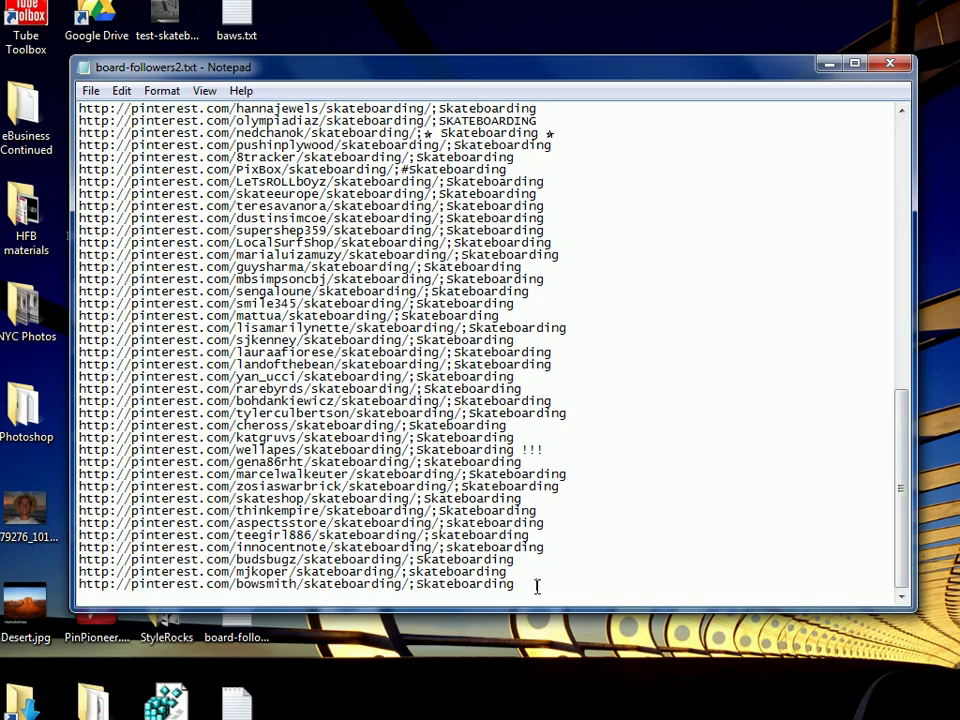
pyautogui.moveTo(538, 583); pyautogui.dragTo(82, 256)
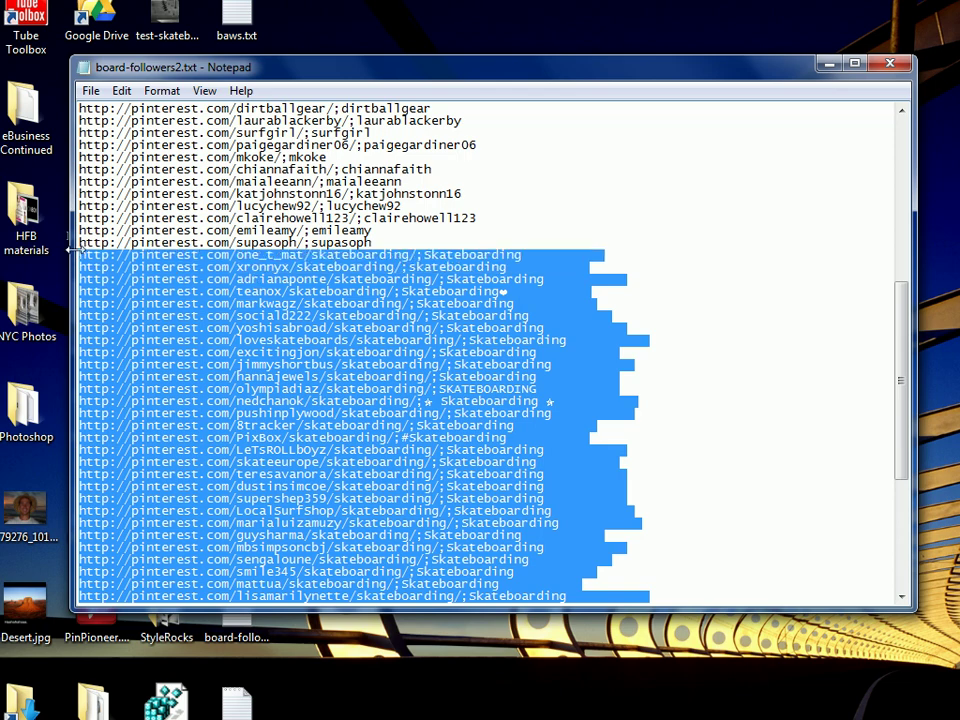
pyautogui.press('Delete')
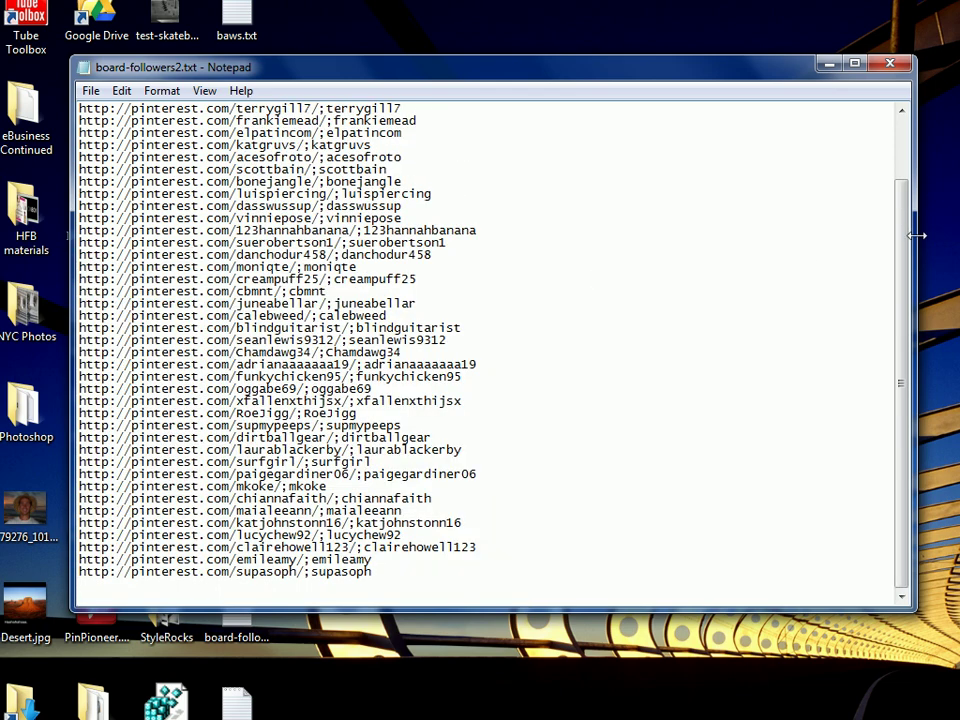
pyautogui.scroll(2, 678, 113)
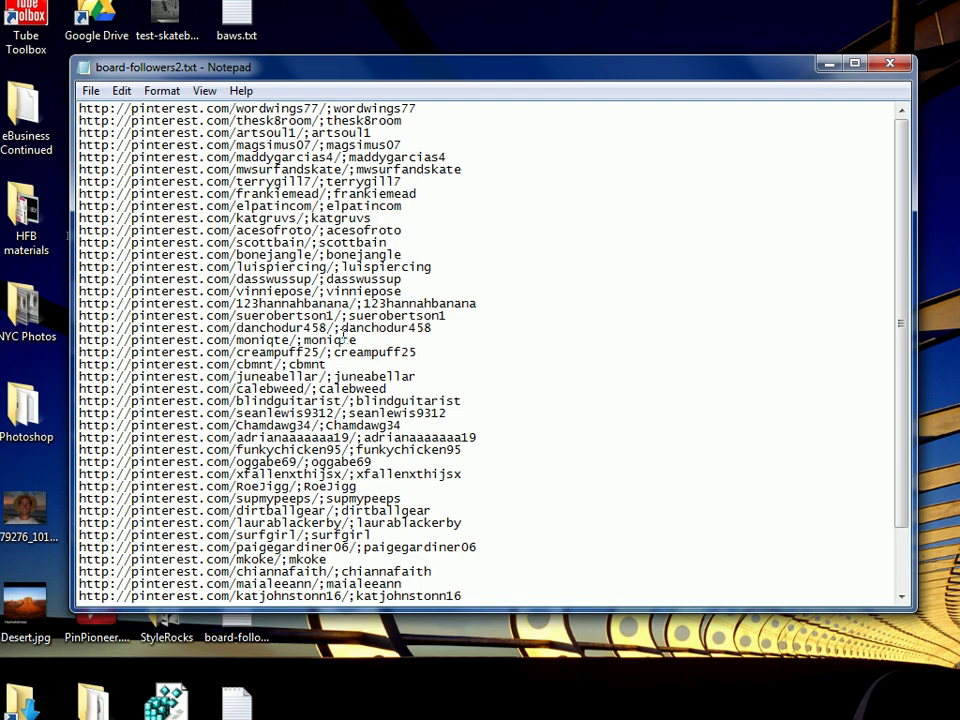
pyautogui.click(88, 91)
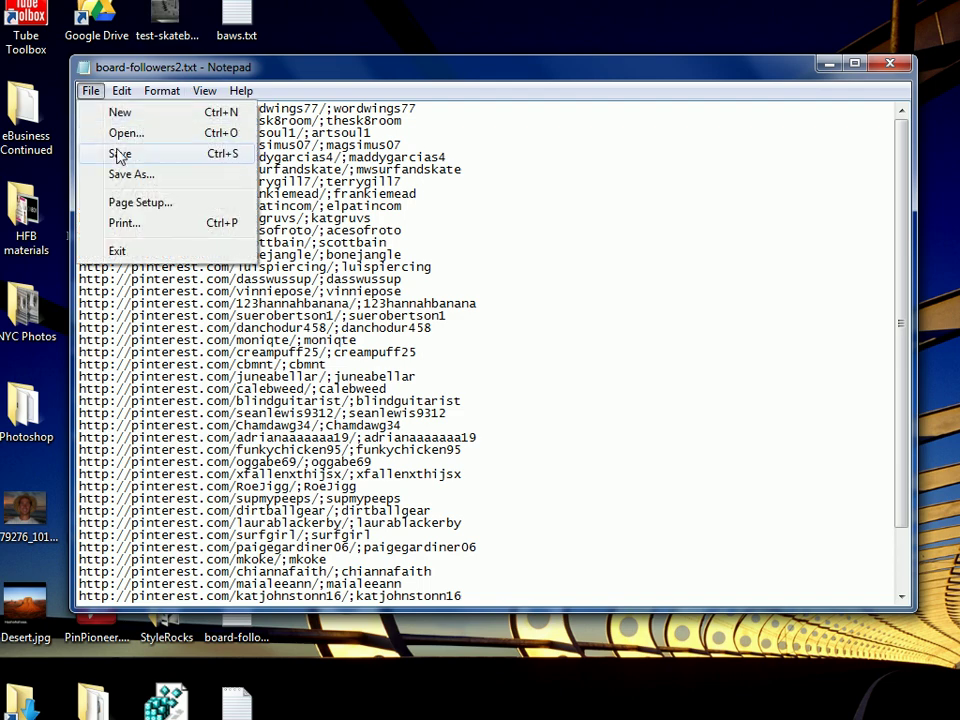
pyautogui.click(120, 154)
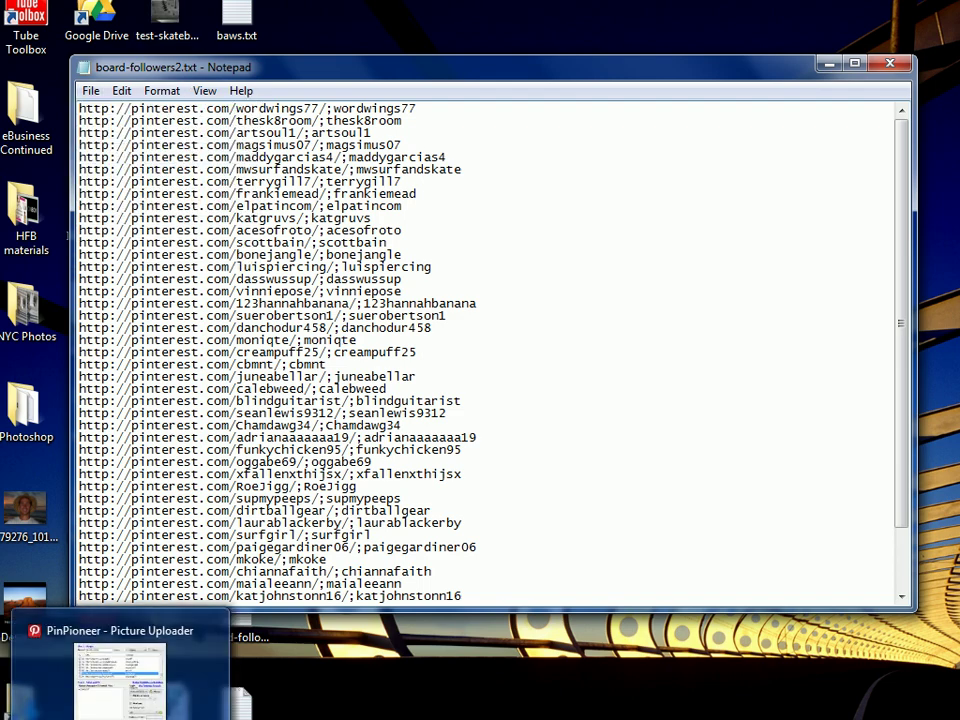
# Step: Switch back to PinPioneer and uncheck all entries in the scraped results list
pyautogui.click(96, 700)
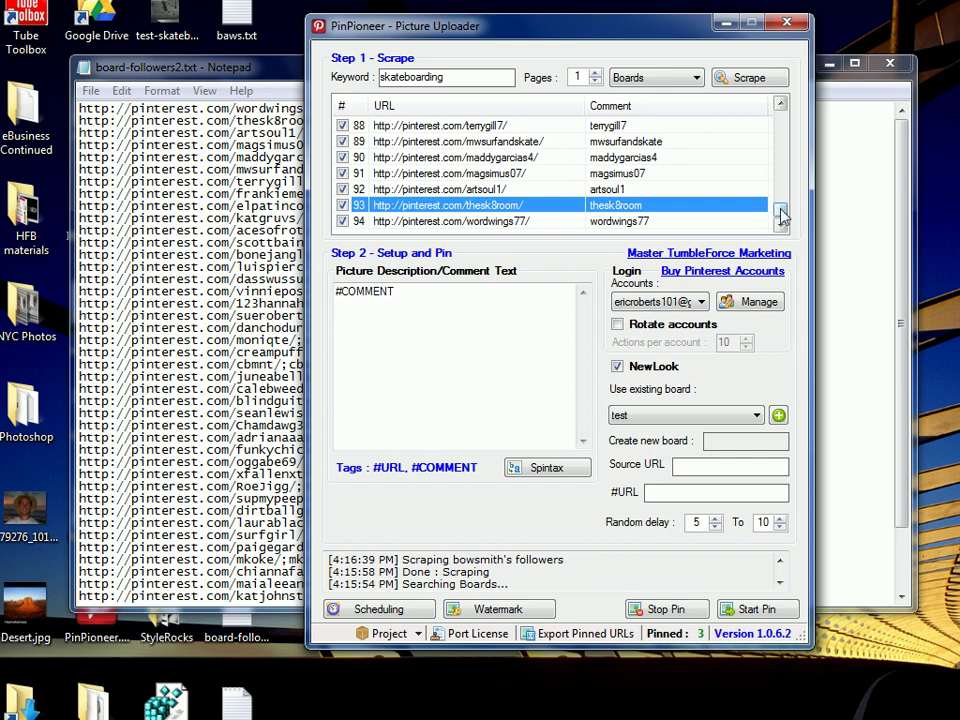
pyautogui.scroll(20, 622, 120)
pyautogui.click(446, 133)
pyautogui.rightClick(446, 137)
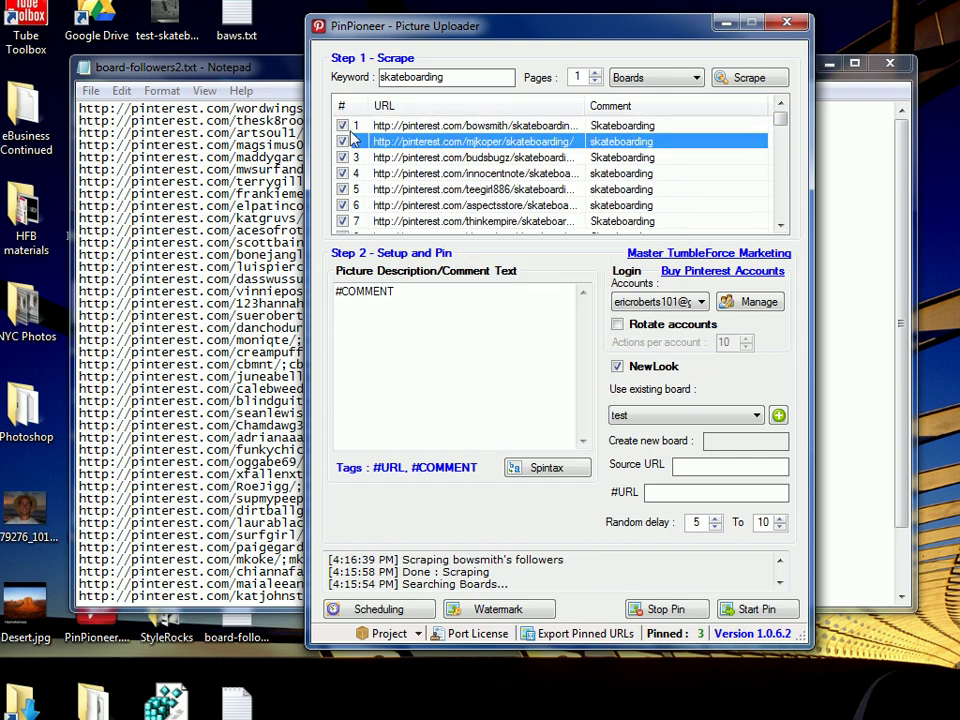
pyautogui.rightClick(356, 126)
pyautogui.click(410, 390)
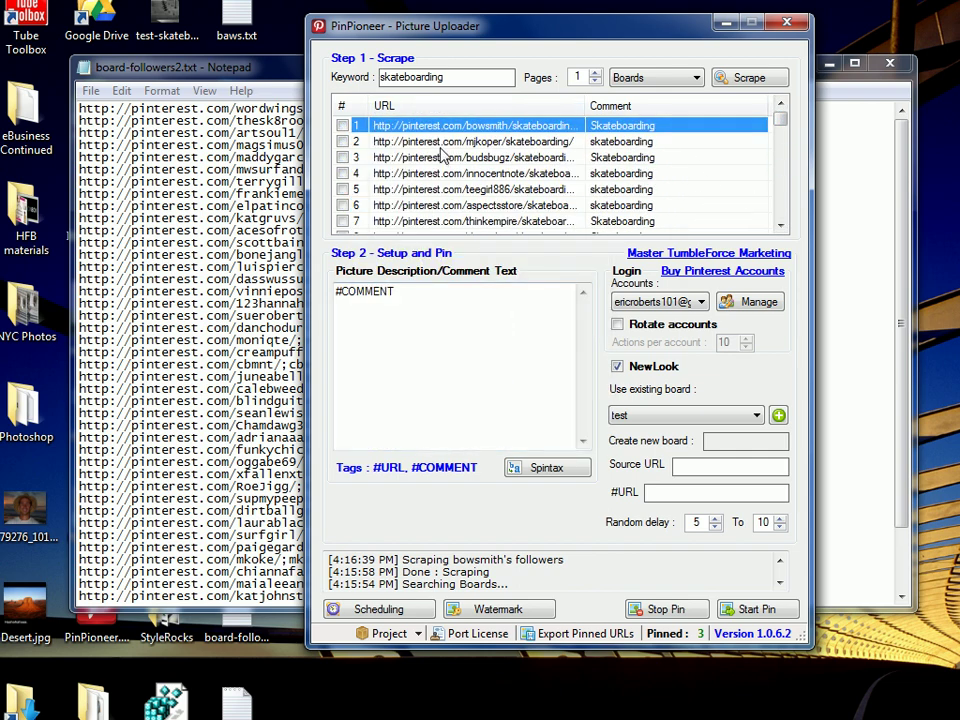
# Step: Open the first scraped board's URL in the browser and display the board's followers page
pyautogui.rightClick(463, 125)
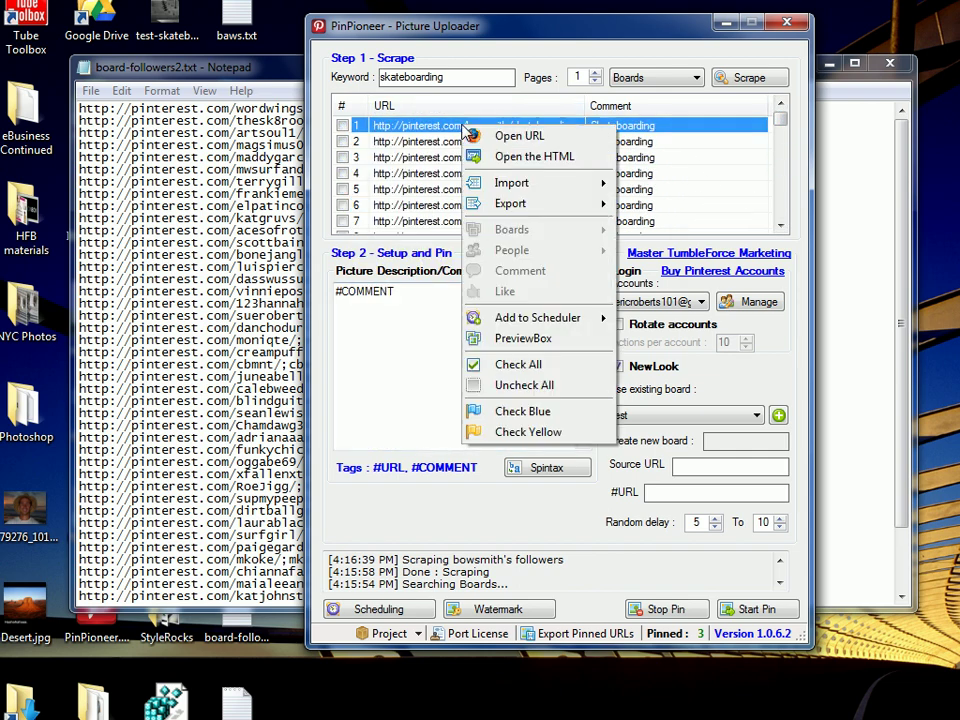
pyautogui.click(520, 136)
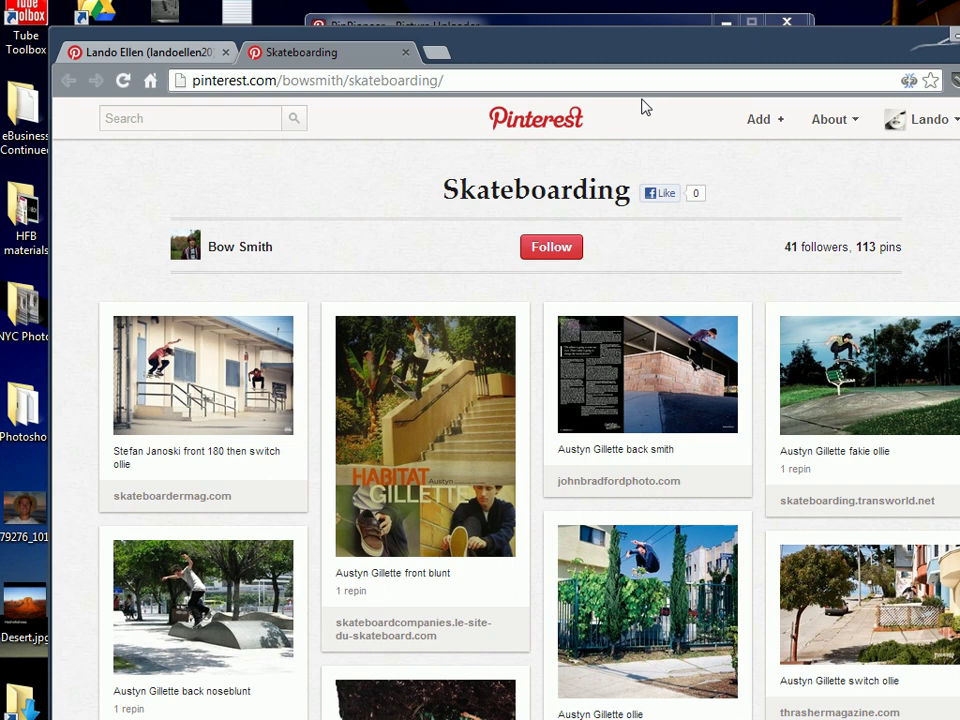
pyautogui.doubleClick(568, 54)
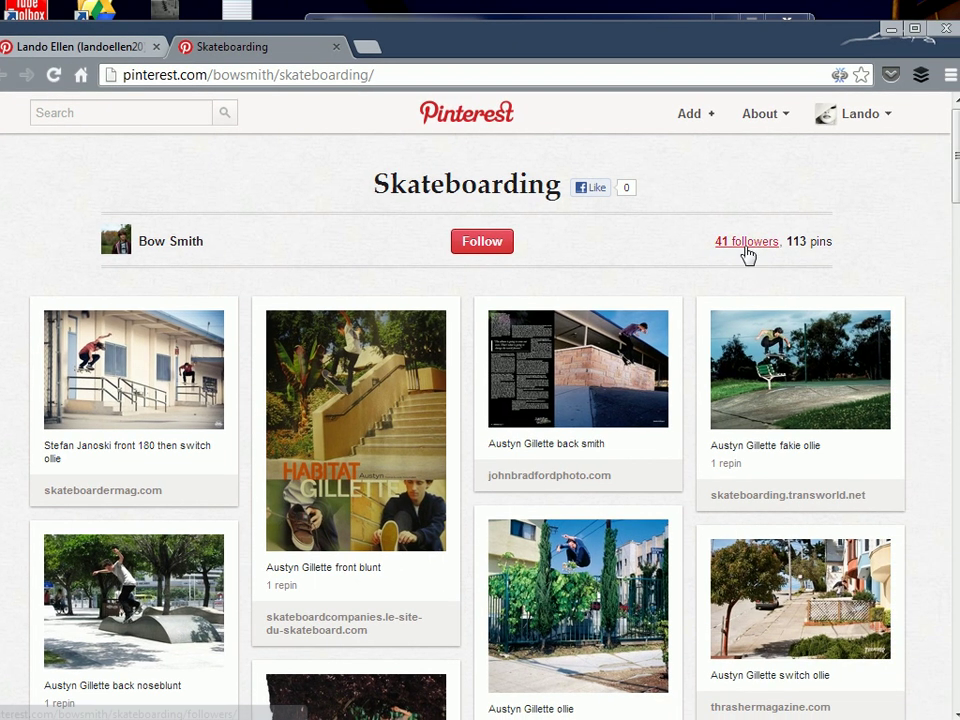
pyautogui.click(745, 243)
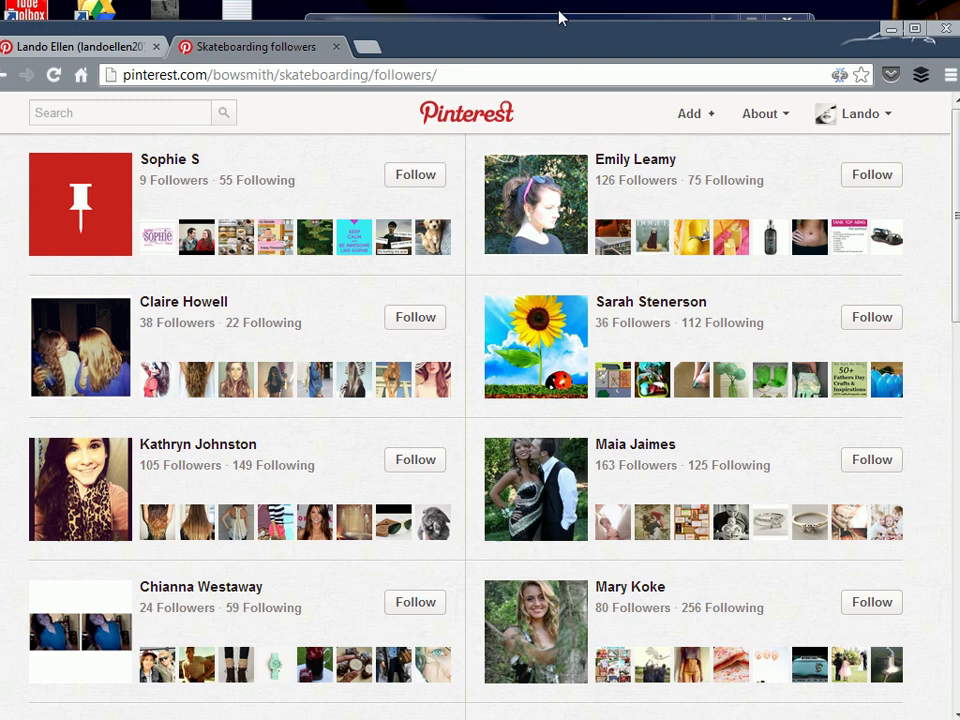
# Step: Move the board-followers2.txt window aside and look through the board's followers in the browser
pyautogui.moveTo(643, 718)
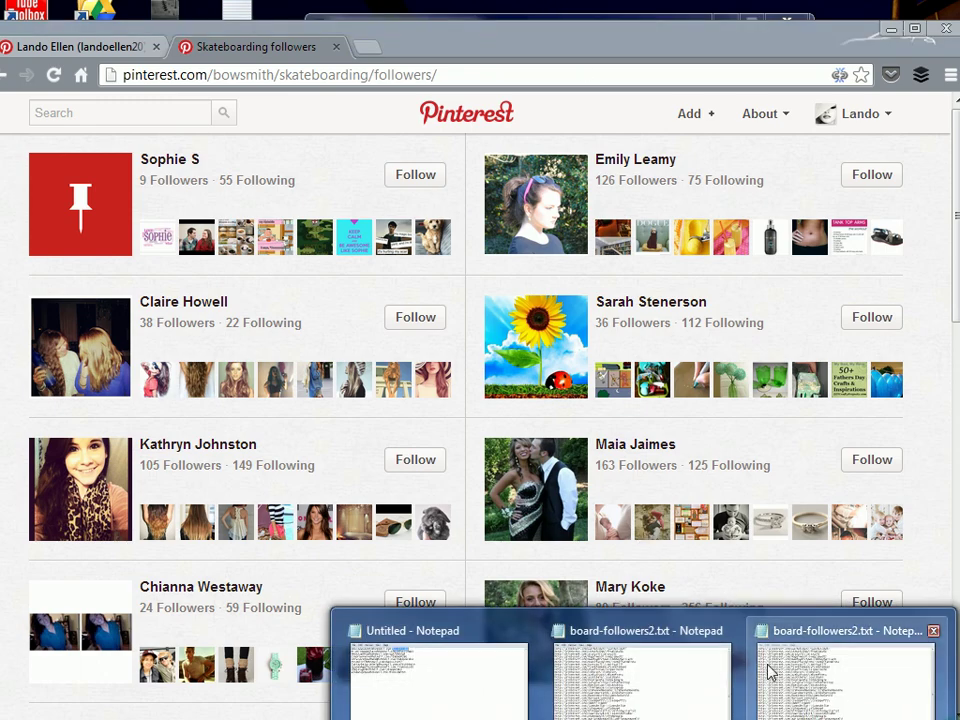
pyautogui.click(864, 677)
pyautogui.moveTo(409, 62); pyautogui.dragTo(959, 117)
pyautogui.click(624, 44)
pyautogui.scroll(-3, 381, 259)
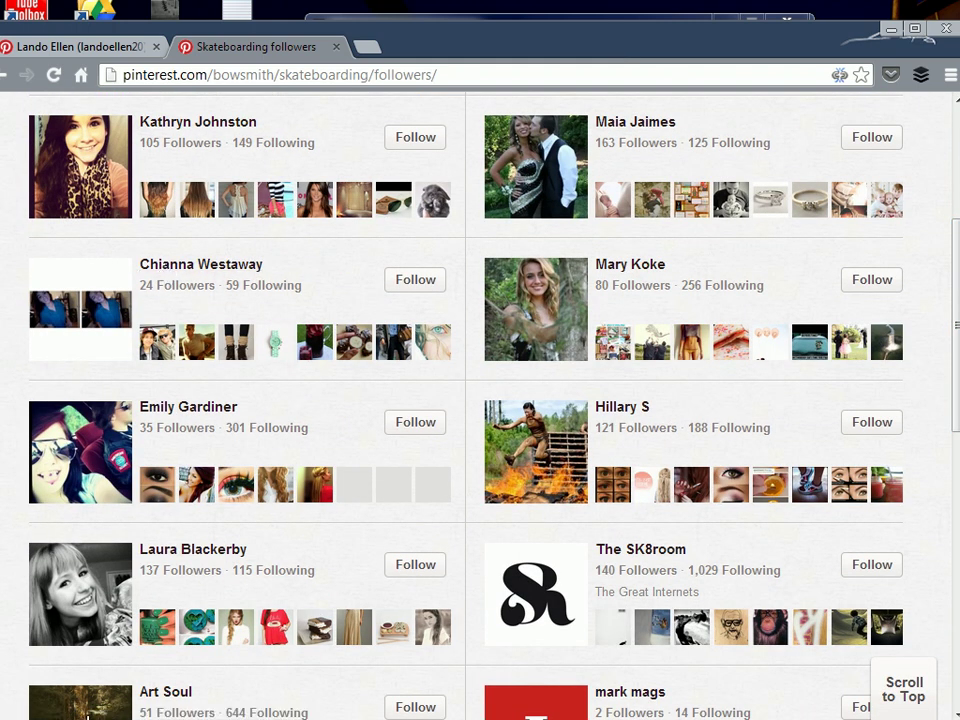
# Step: Copy one follower's profile link, paste it into the browser's address field and select the username portion
pyautogui.rightClick(195, 270)
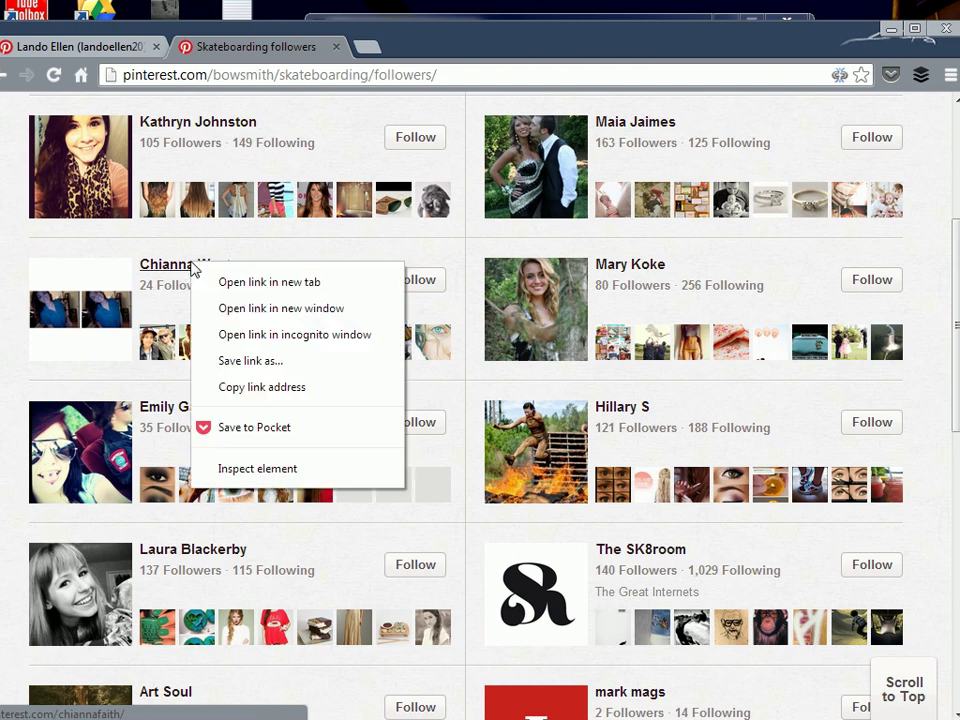
pyautogui.click(248, 389)
pyautogui.click(389, 80)
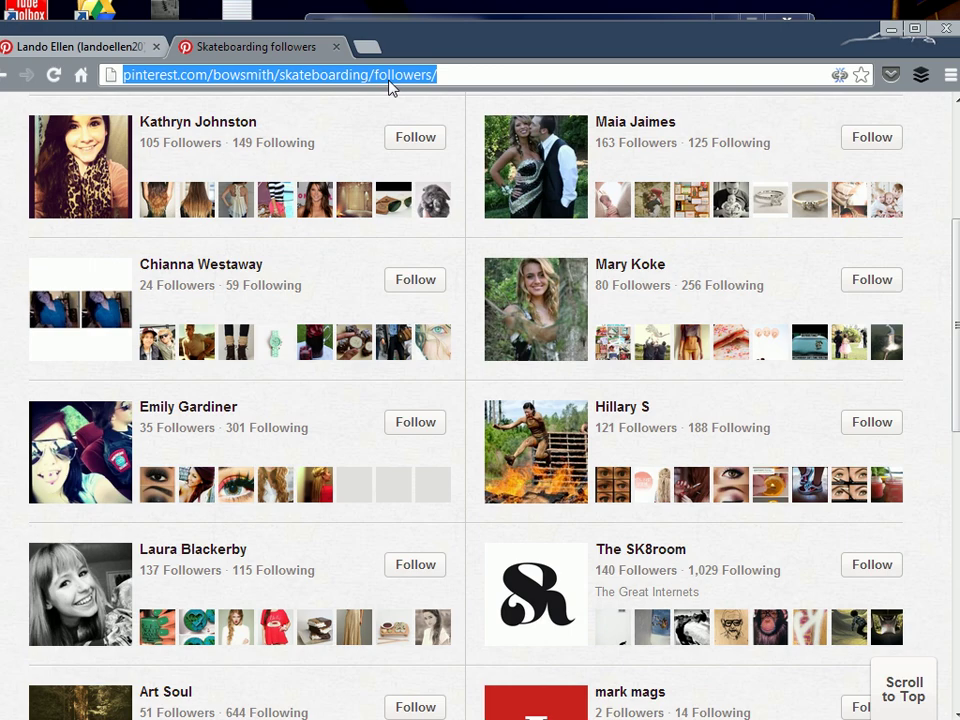
pyautogui.hotkey('ctrl', 'v')
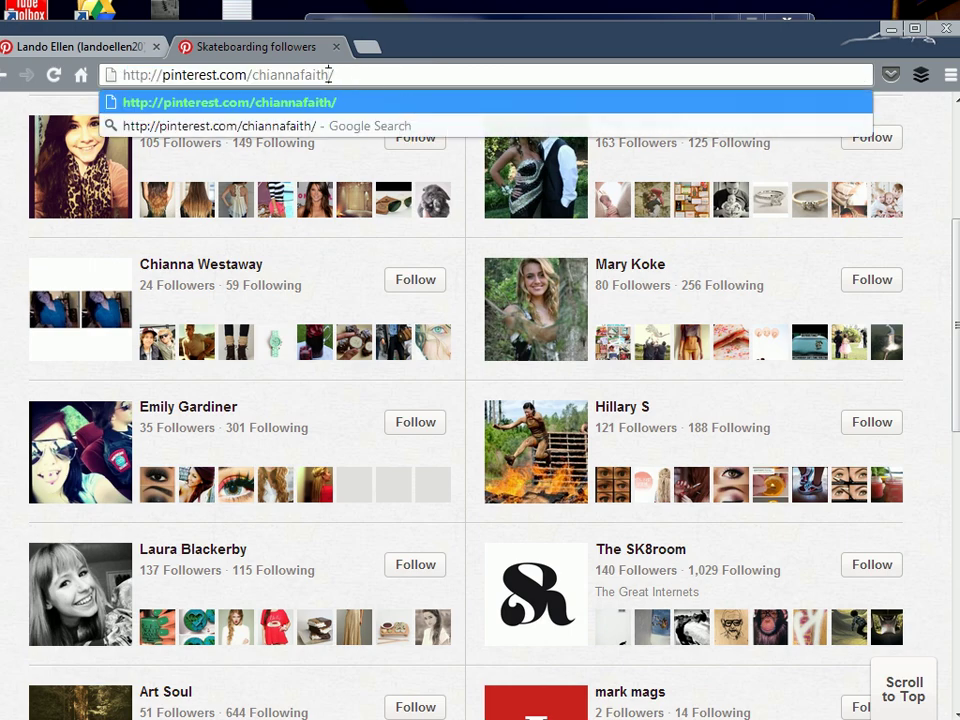
pyautogui.moveTo(329, 74); pyautogui.dragTo(257, 75)
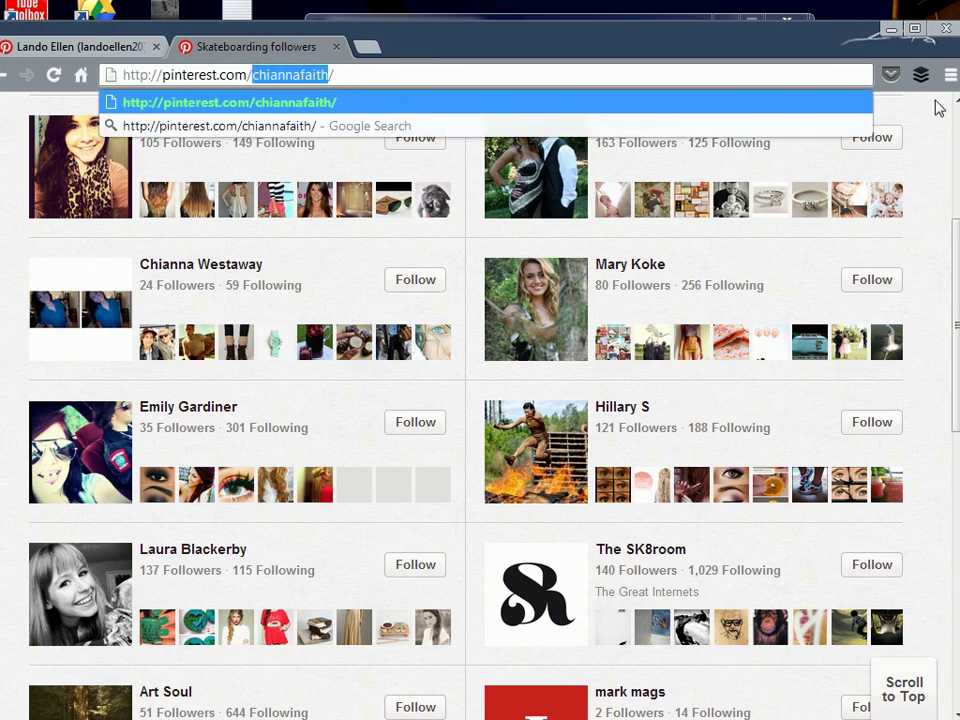
# Step: Switch to board-followers2.txt in Notepad, search for the follower's username and close the search
pyautogui.hotkey('alt', 'Tab')
pyautogui.moveTo(720, 122); pyautogui.dragTo(355, 112)
pyautogui.click(348, 208)
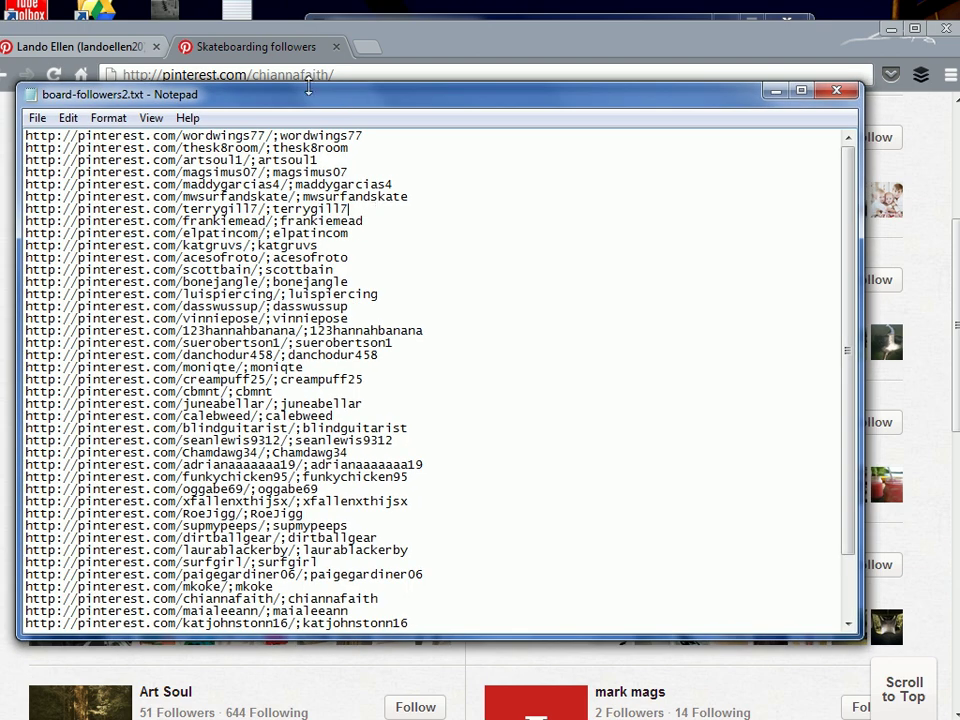
pyautogui.hotkey('ctrl', 'f')
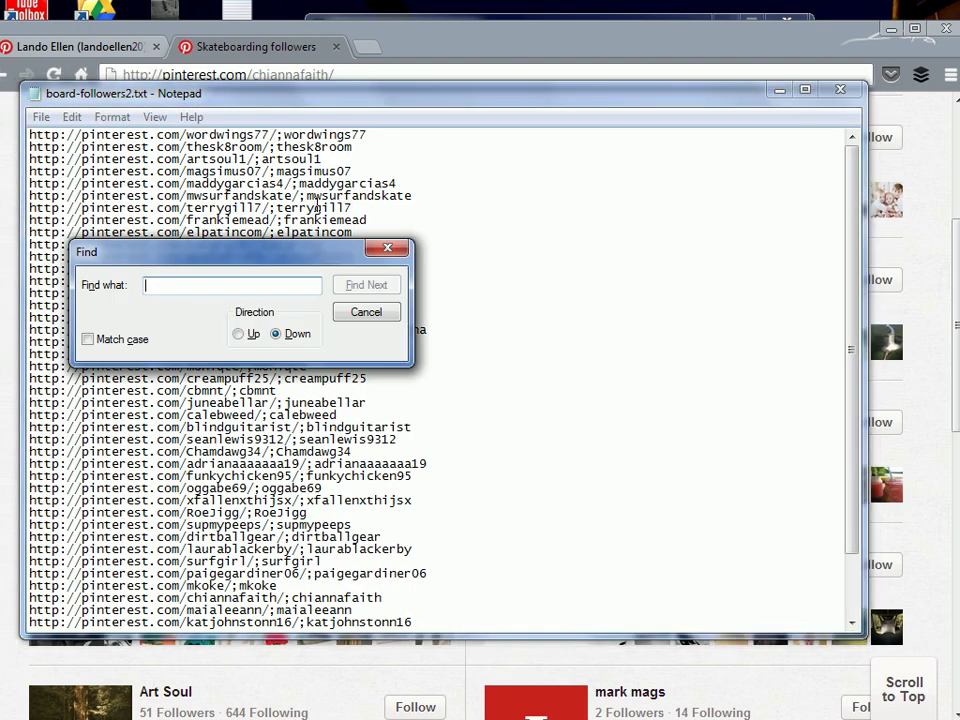
pyautogui.hotkey('ctrl', 'v')
pyautogui.hotkey('ctrl', 'z')
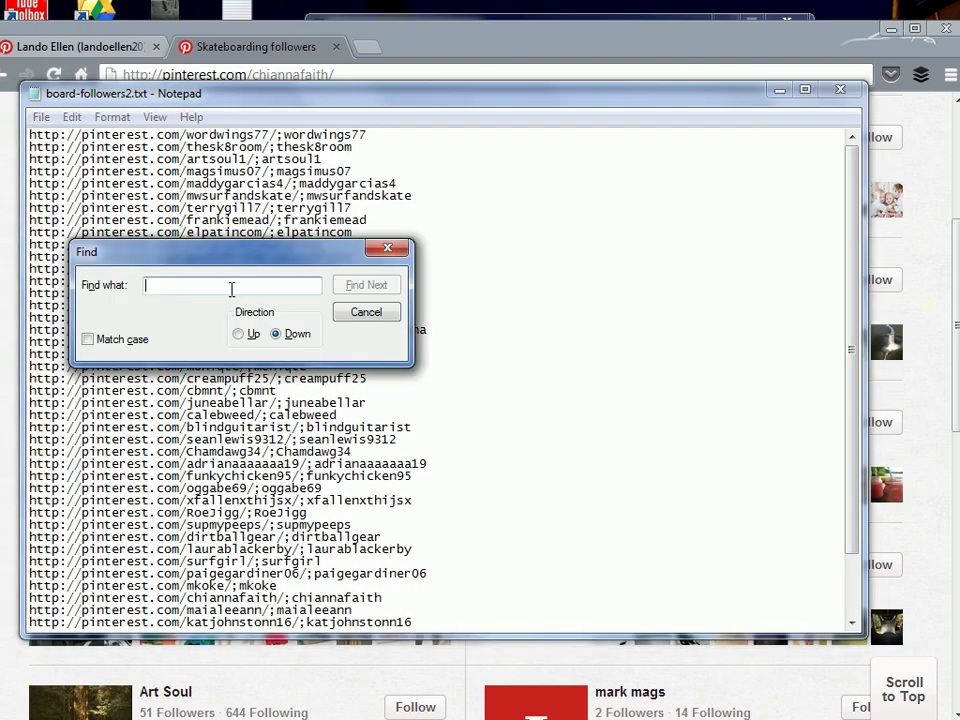
pyautogui.click(231, 288)
pyautogui.hotkey('ctrl', 'v')
pyautogui.click(381, 288)
pyautogui.moveTo(266, 254); pyautogui.dragTo(546, 285)
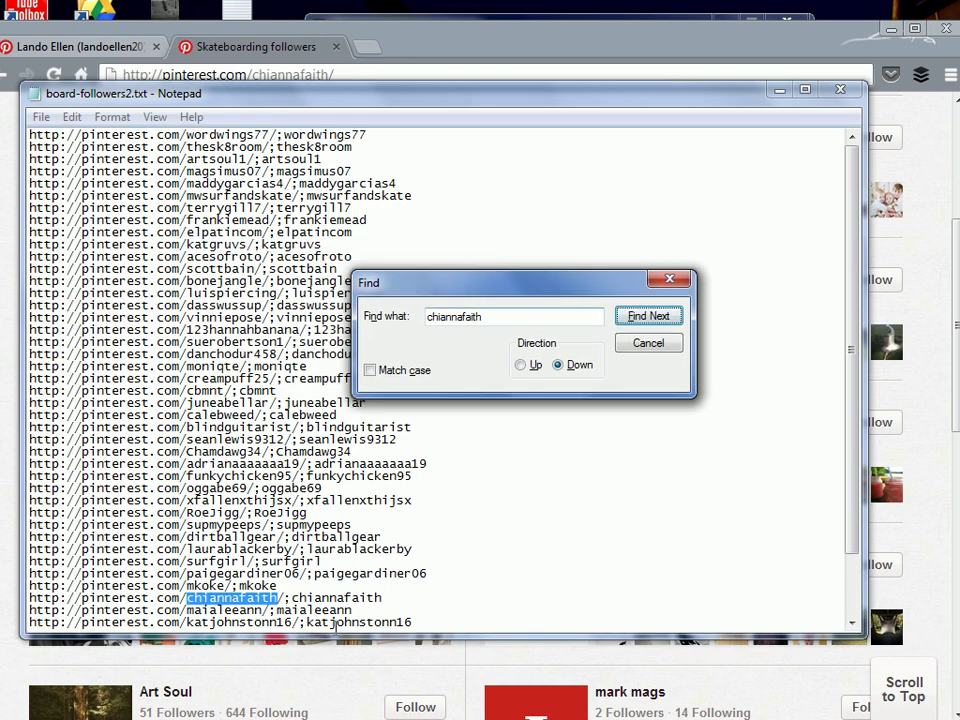
pyautogui.moveTo(187, 598); pyautogui.dragTo(272, 600)
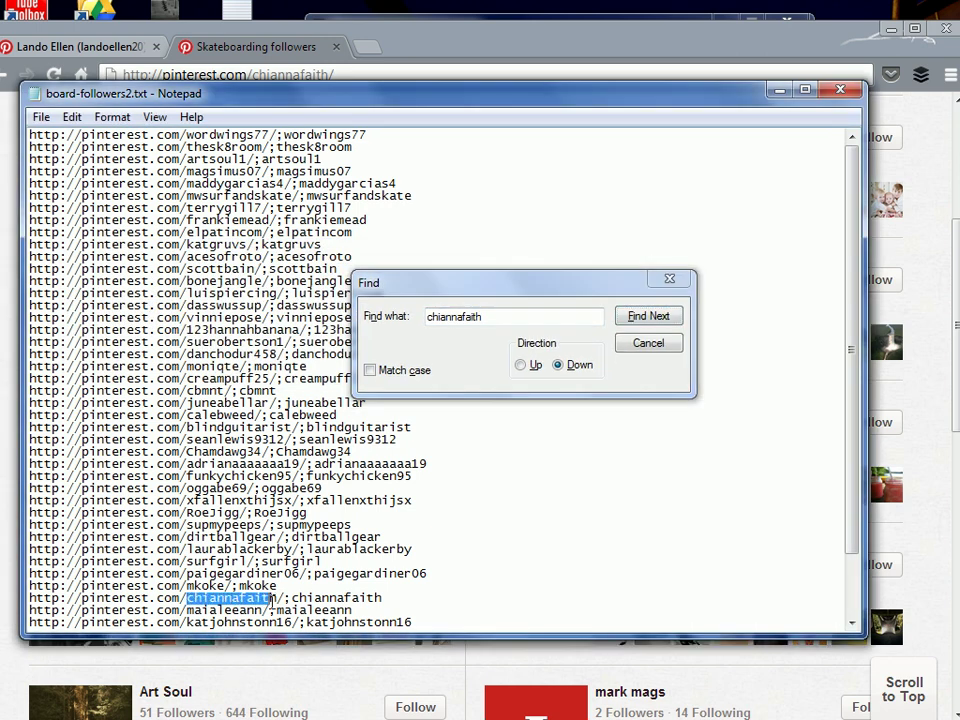
pyautogui.click(662, 353)
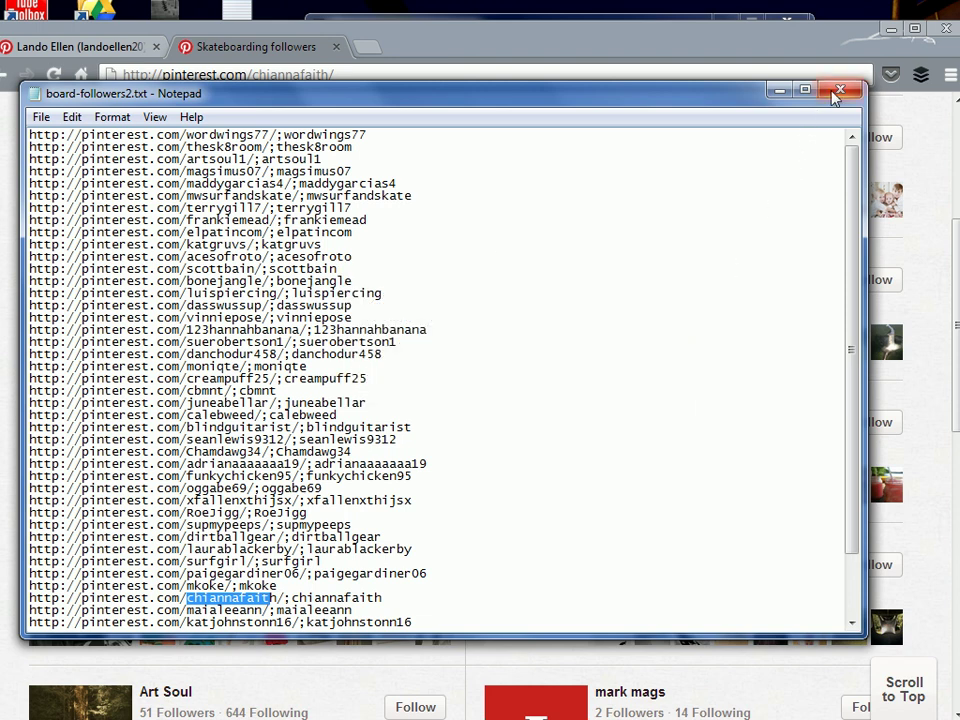
# Step: Look over the remaining follower lines in board-followers2.txt and save the file again
pyautogui.click(339, 451)
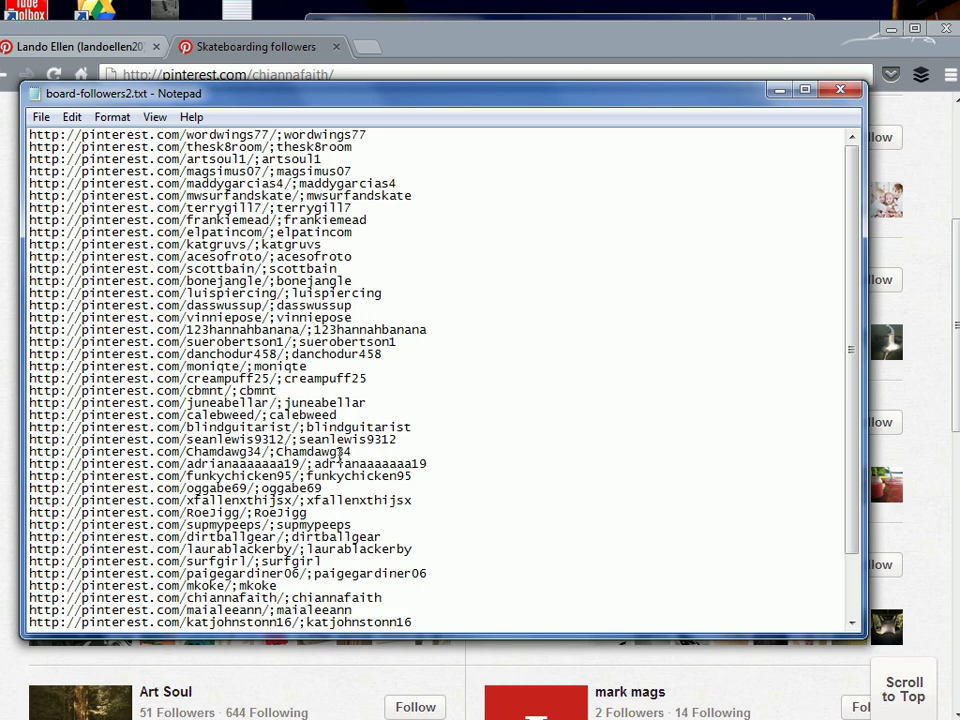
pyautogui.hotkey('ctrl', 'a')
pyautogui.click(40, 180)
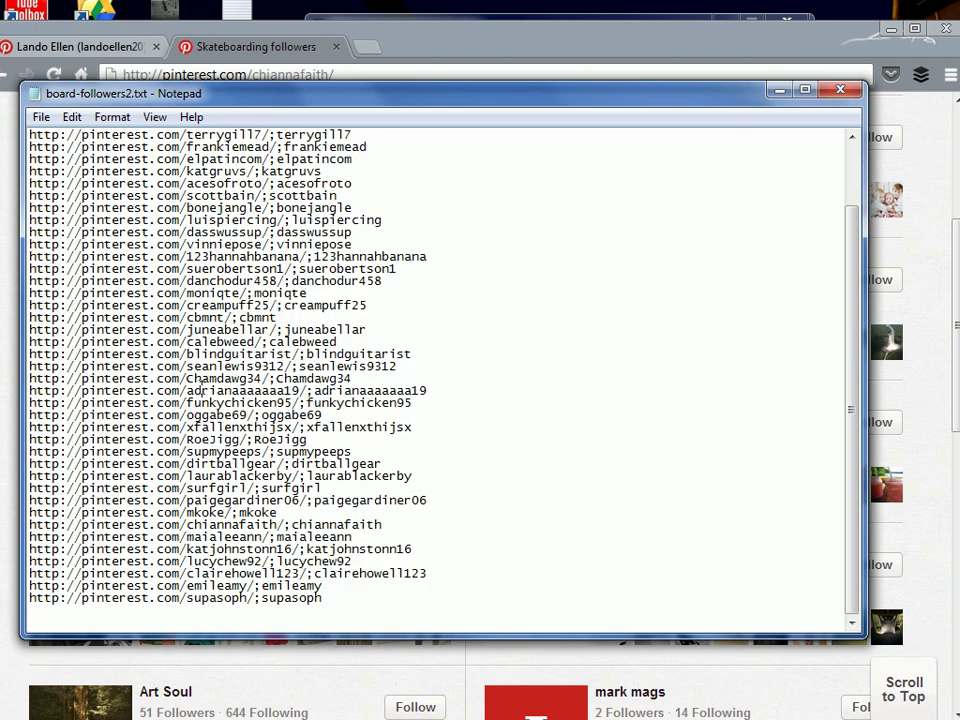
pyautogui.click(40, 118)
pyautogui.click(62, 180)
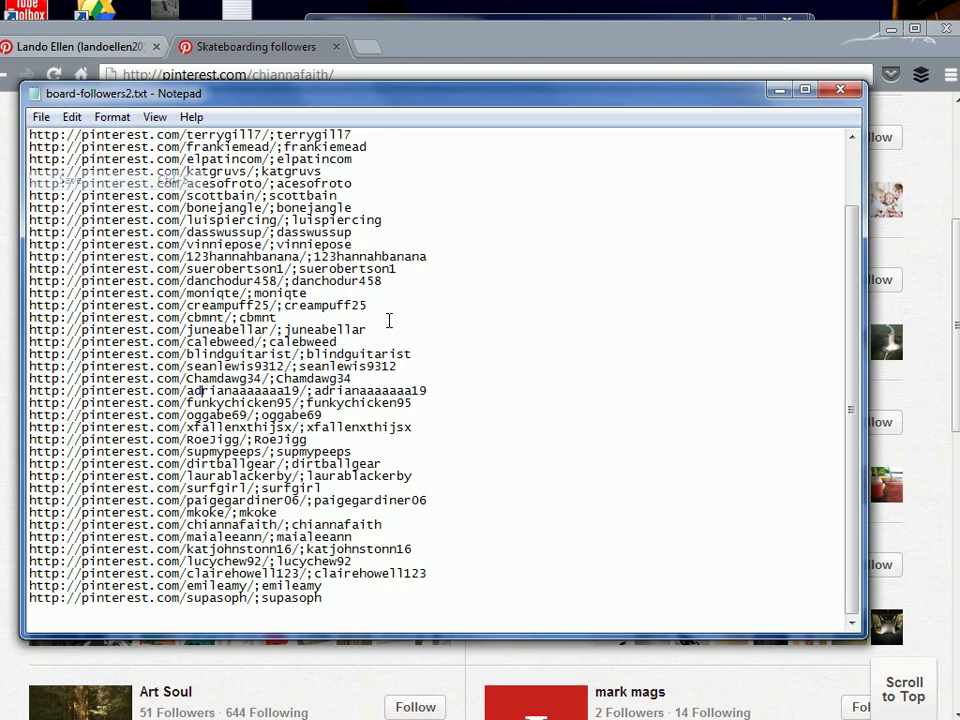
# Step: Switch to PinPioneer and import board-followers2.txt from the Desktop into the results list
pyautogui.hotkey('alt', 'Tab')
pyautogui.rightClick(490, 190)
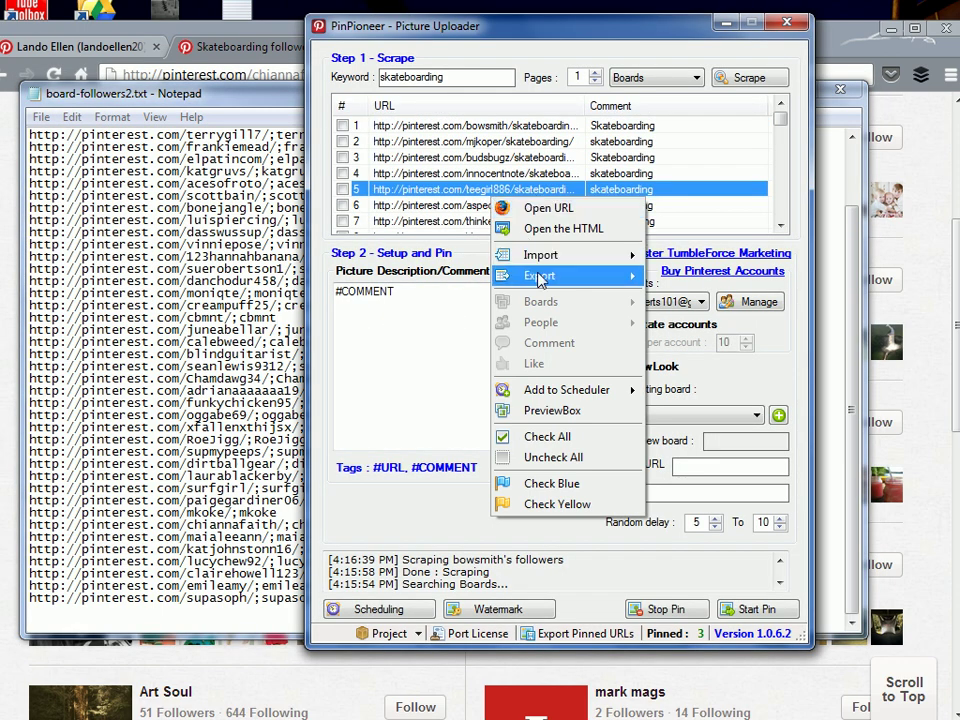
pyautogui.moveTo(560, 255)
pyautogui.click(691, 262)
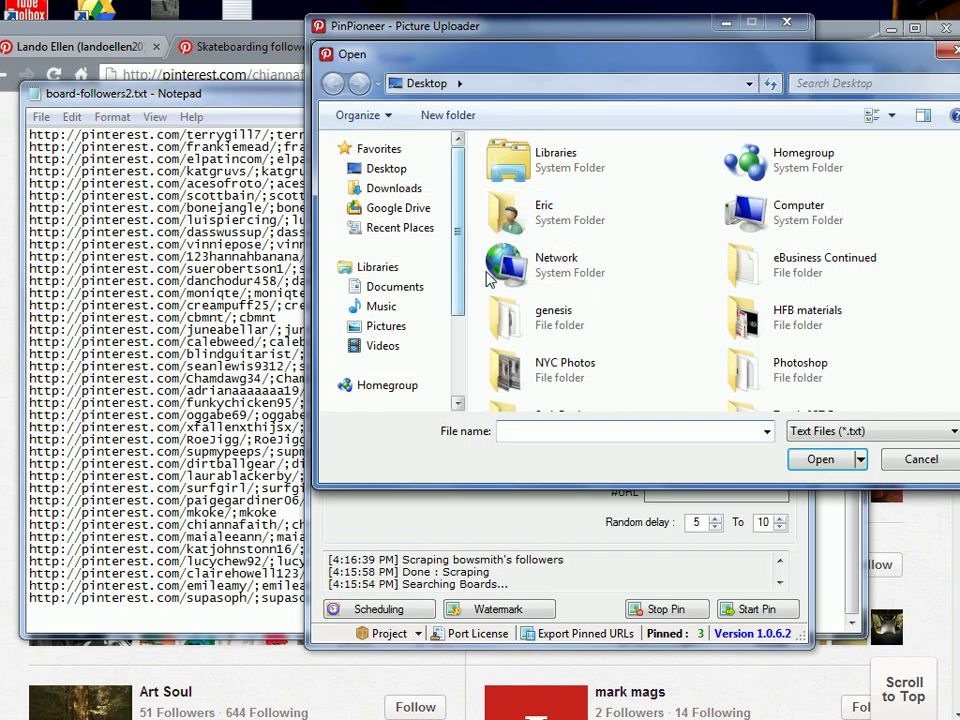
pyautogui.scroll(-3, 690, 270)
pyautogui.click(793, 175)
pyautogui.click(795, 248)
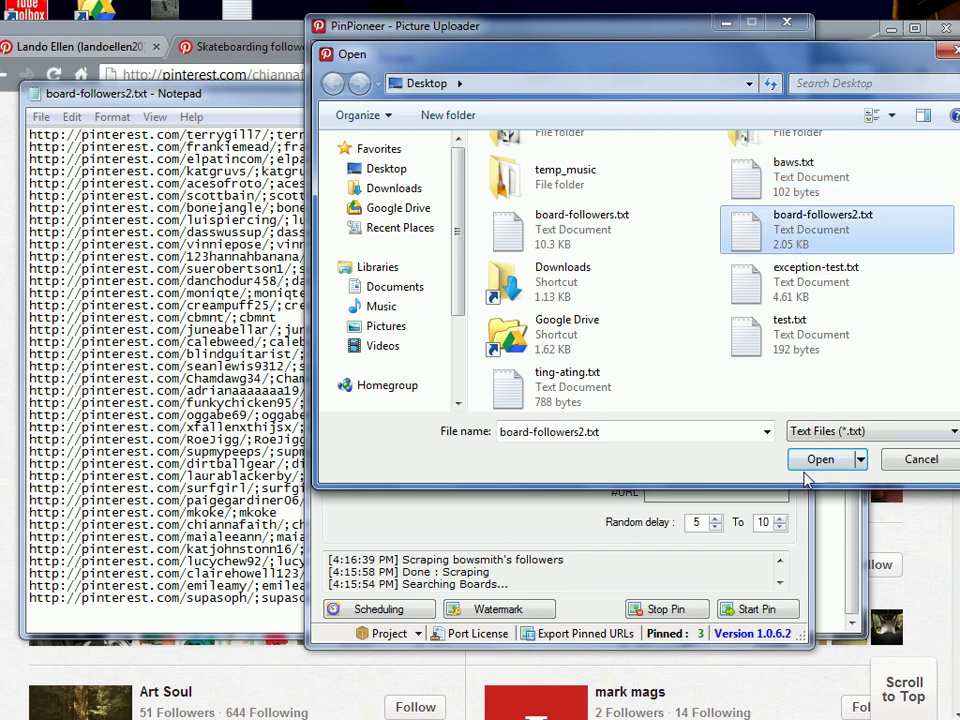
pyautogui.click(815, 461)
# Step: Review the imported follower entries through to the end of the list and check all of them
pyautogui.moveTo(780, 118); pyautogui.dragTo(784, 253)
pyautogui.scroll(8, 740, 185)
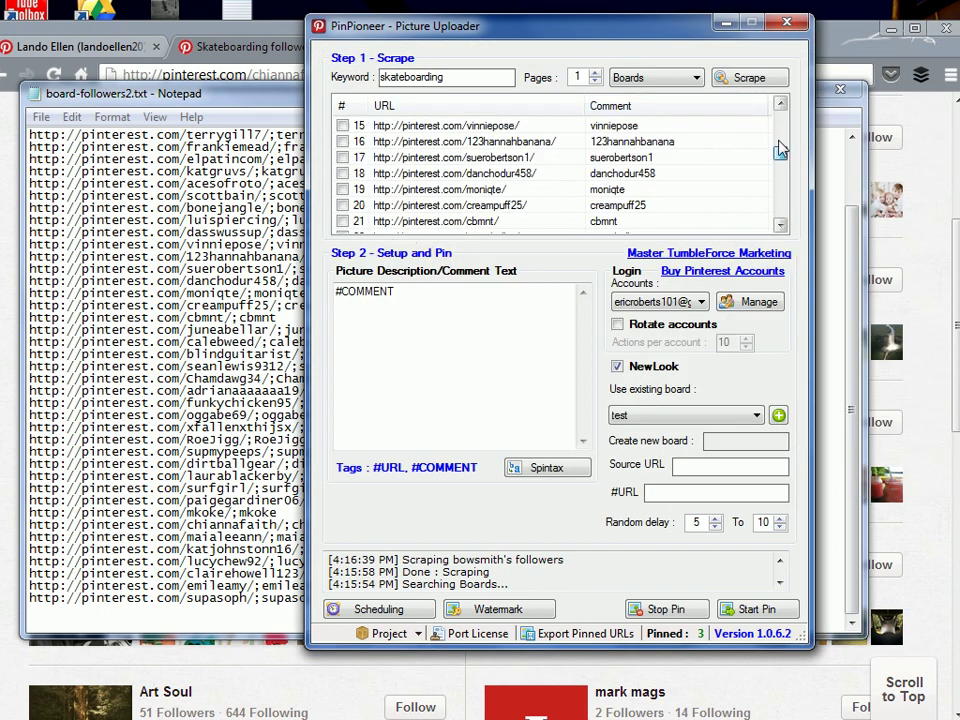
pyautogui.scroll(-8, 600, 170)
pyautogui.click(357, 126)
pyautogui.rightClick(357, 134)
pyautogui.click(410, 371)
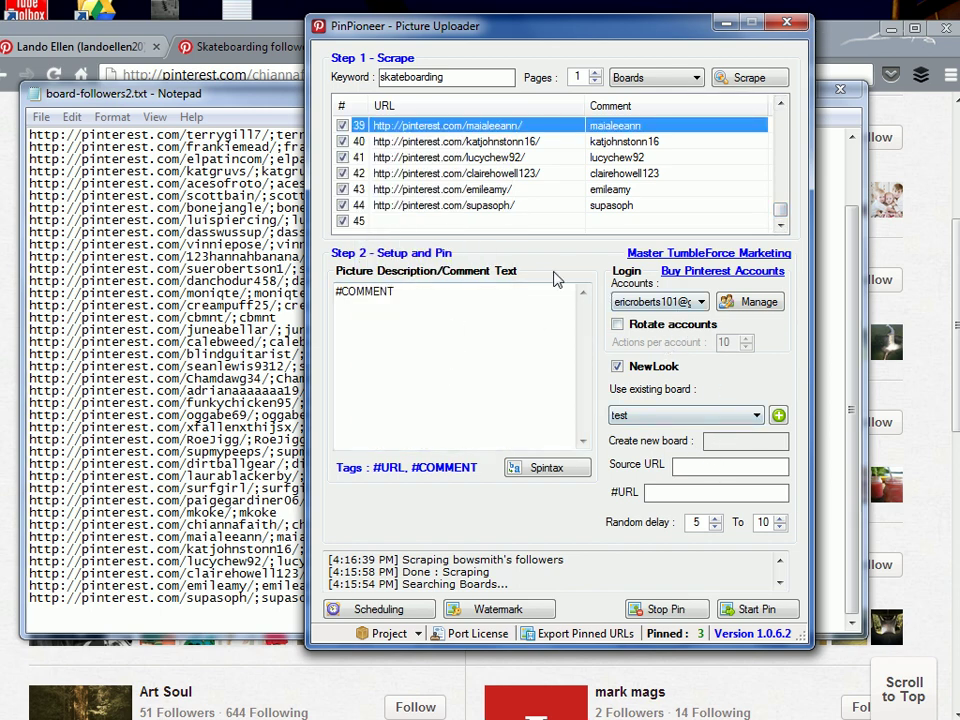
# Step: Start the follow action on all the checked people in the imported followers list
pyautogui.moveTo(780, 217); pyautogui.dragTo(785, 108)
pyautogui.rightClick(550, 145)
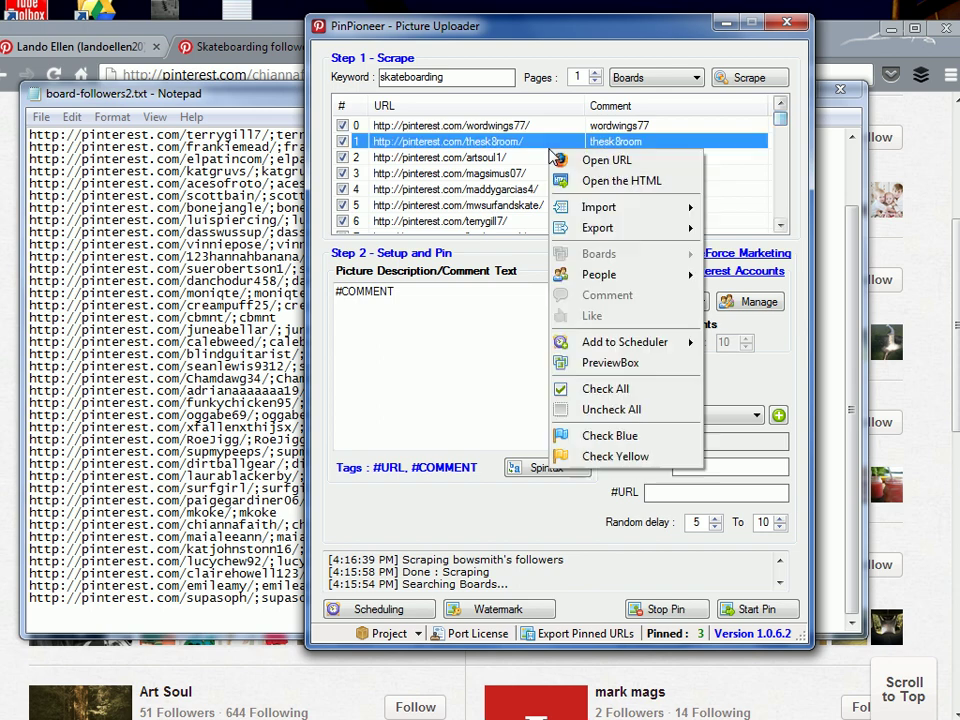
pyautogui.moveTo(633, 278)
pyautogui.click(752, 276)
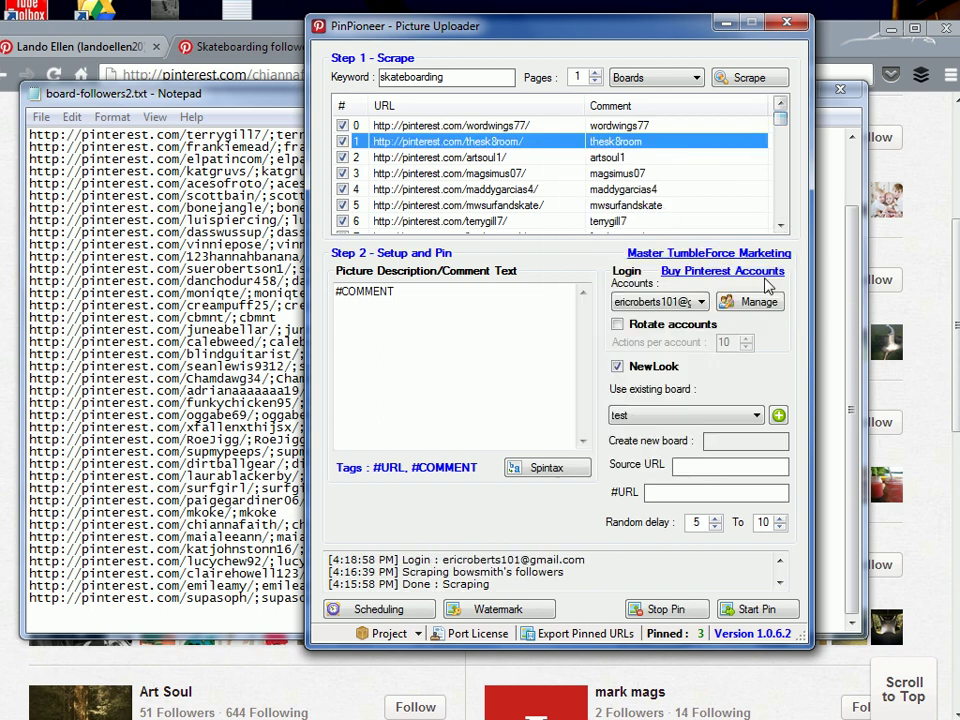
# Step: Set the random delay between actions to a range of 0 to 0 seconds
pyautogui.click(697, 522)
pyautogui.write('0')
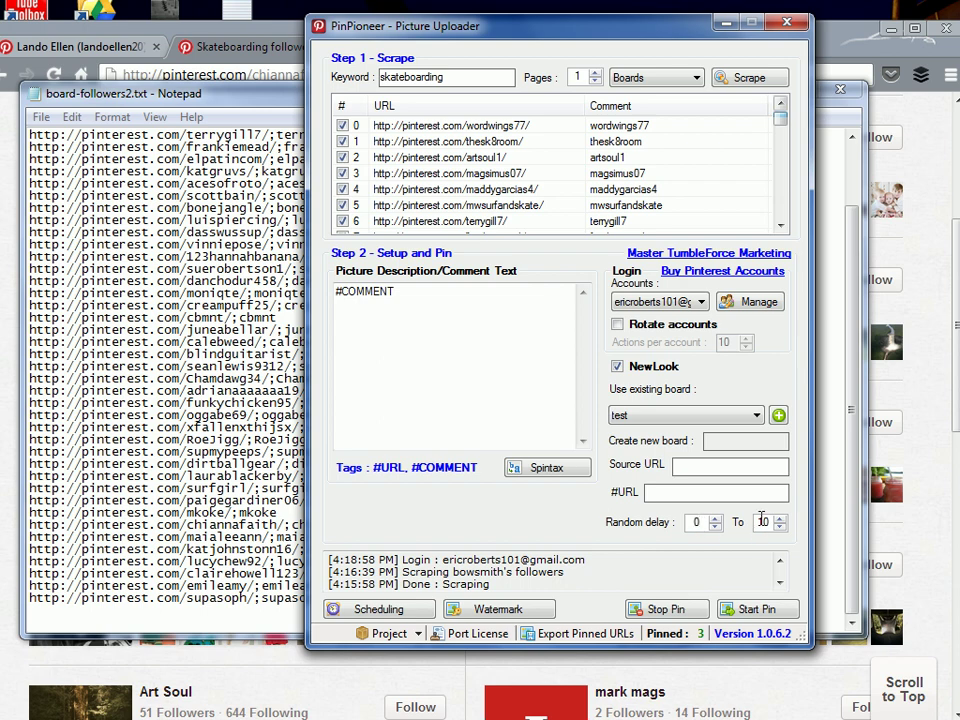
pyautogui.doubleClick(761, 521)
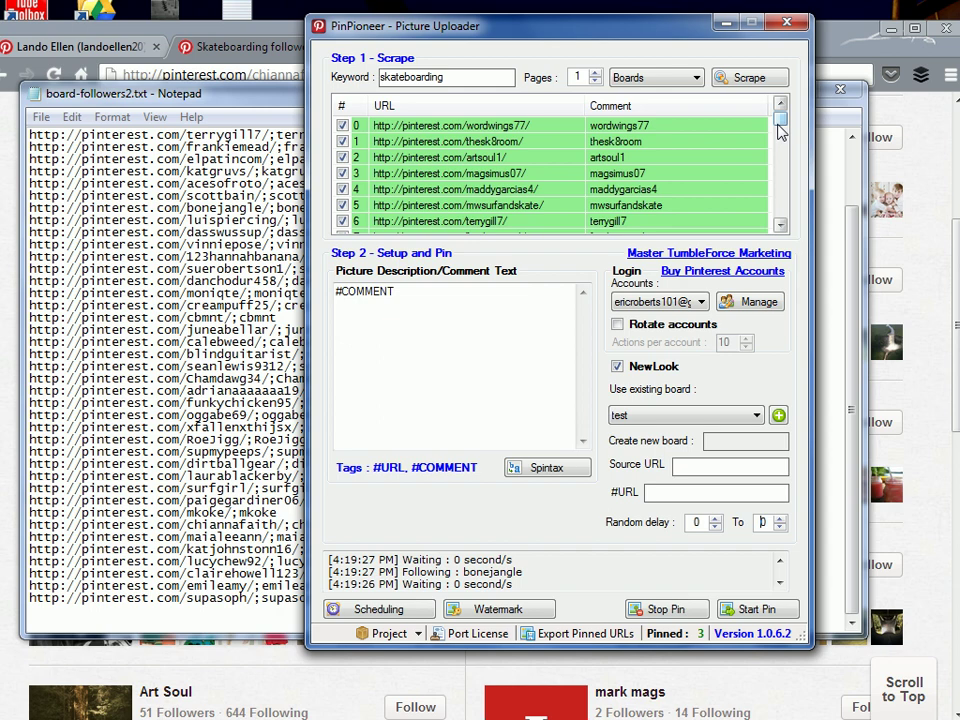
# Step: Close the PinPioneer window that is following people and the Notepad window with board-followers2.txt
pyautogui.rightClick(682, 172)
pyautogui.click(471, 360)
pyautogui.click(787, 22)
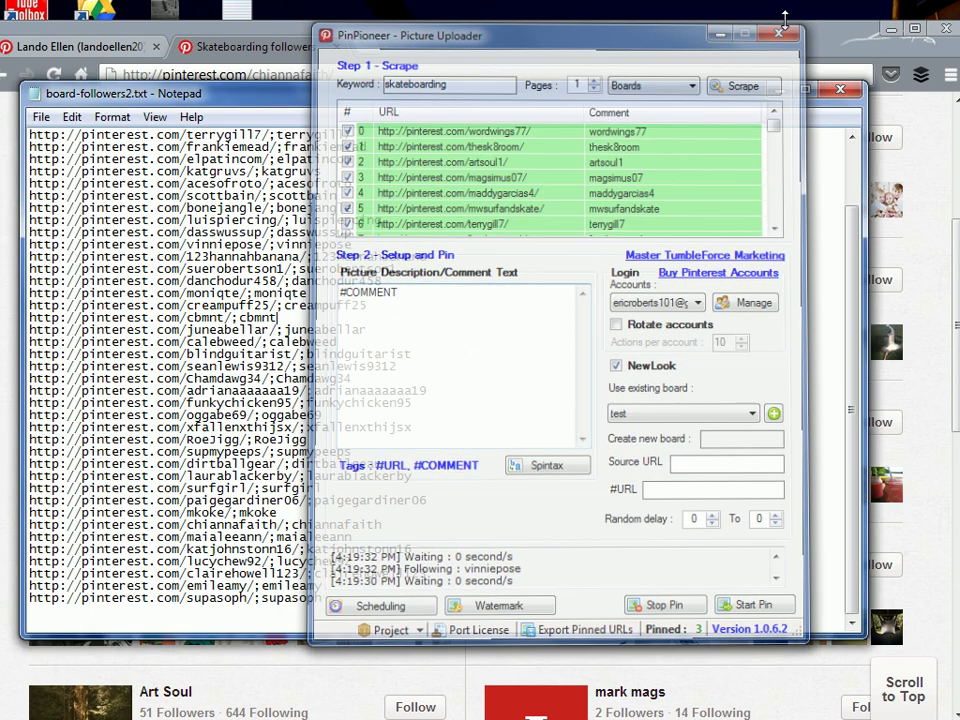
pyautogui.click(840, 92)
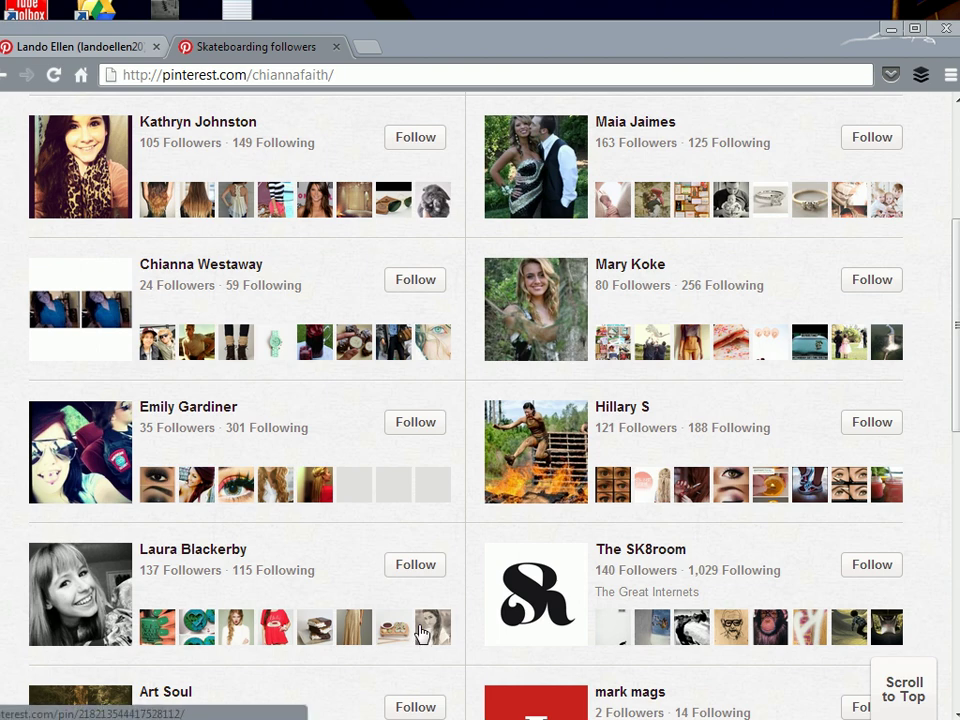
# Step: Switch to the fresh PinPioneer window, move it fully into view and look at the available scrape sources
pyautogui.hotkey('alt', 'Tab')
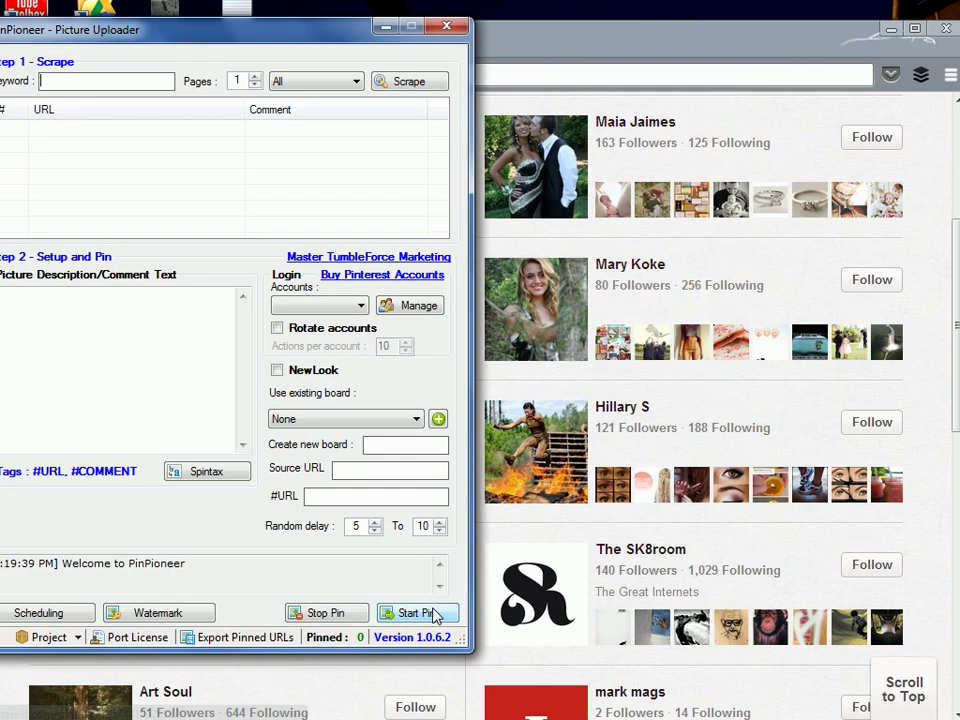
pyautogui.moveTo(212, 47); pyautogui.dragTo(590, 67)
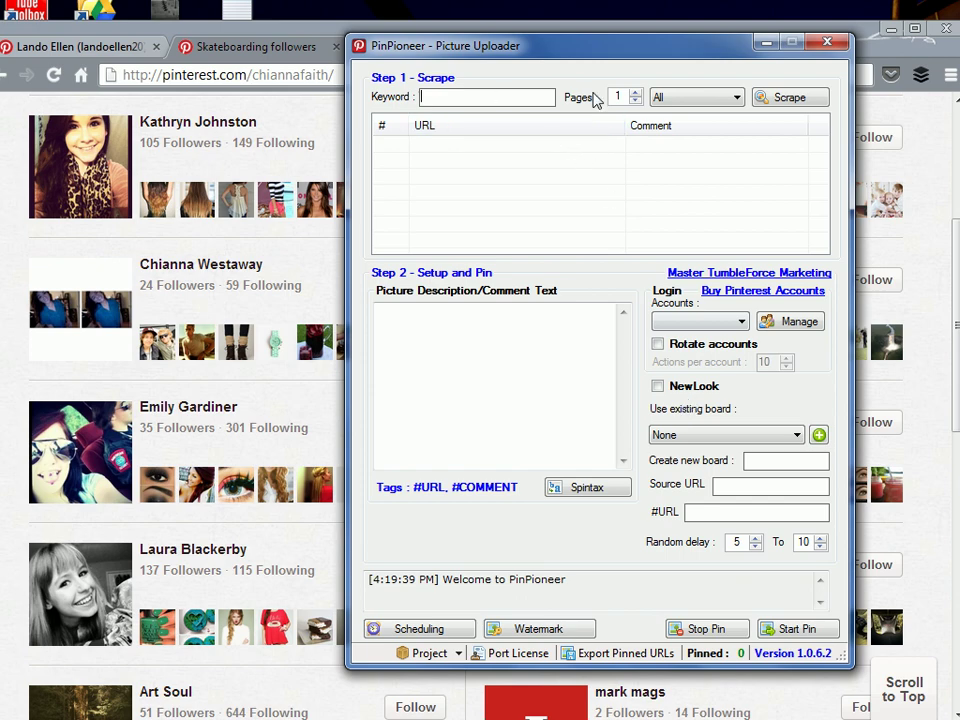
pyautogui.click(683, 108)
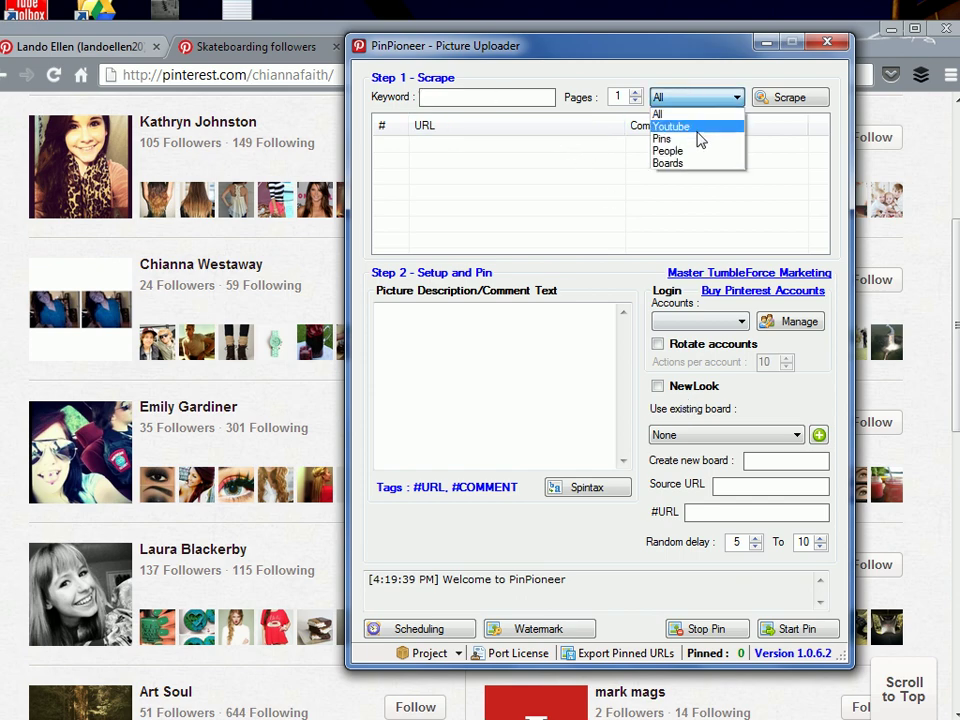
pyautogui.click(498, 100)
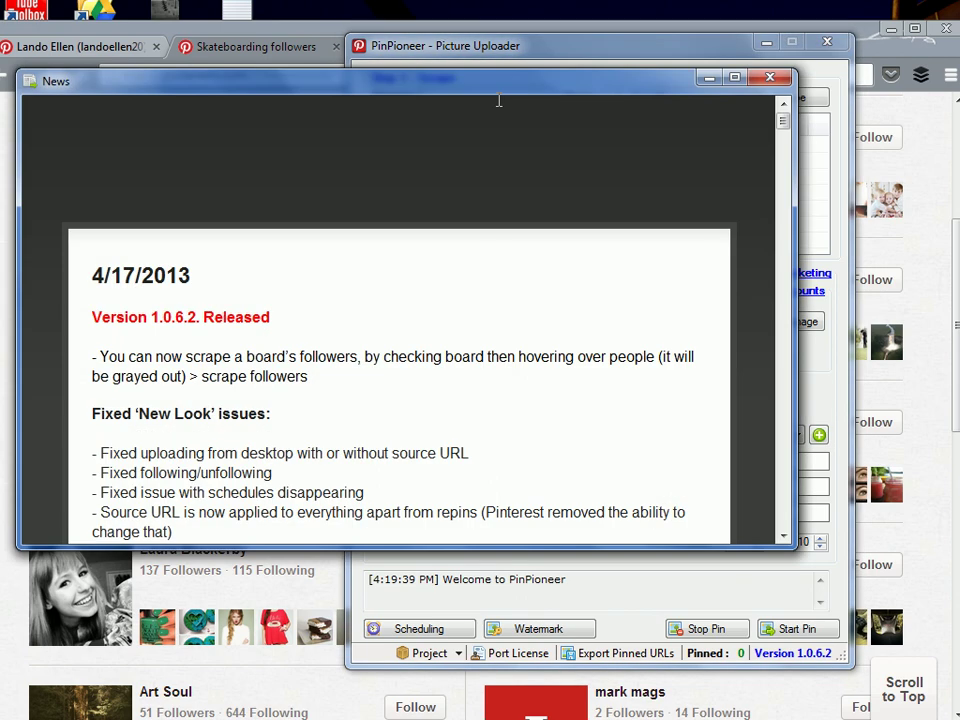
# Step: Dismiss the News window and scrape 1 page from all sources for the keyword Wedding
pyautogui.click(780, 80)
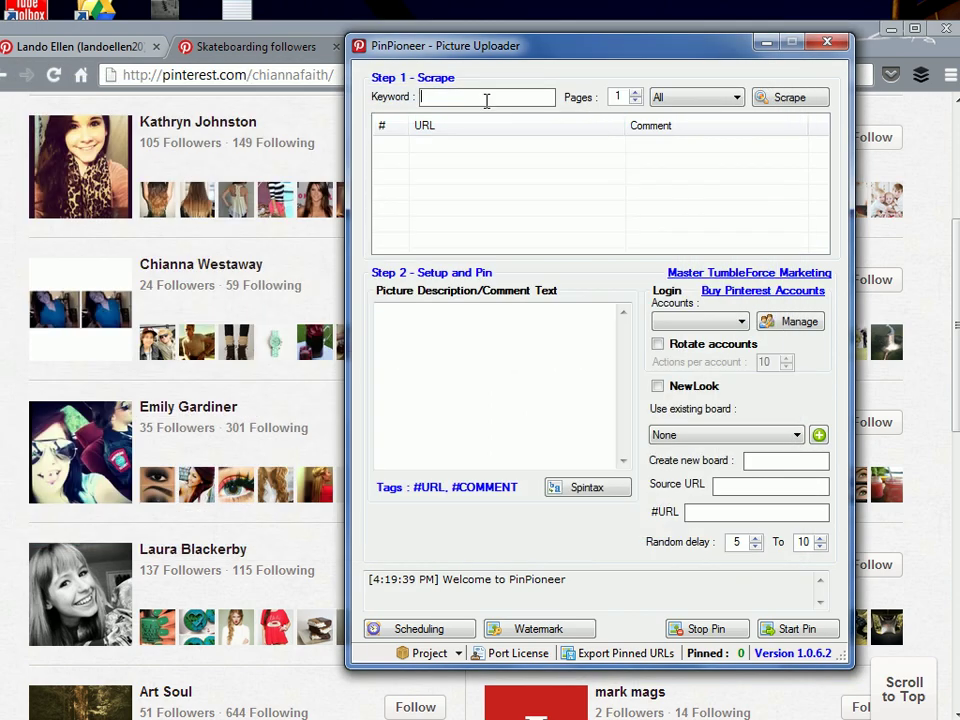
pyautogui.write('Wedding')
pyautogui.click(792, 100)
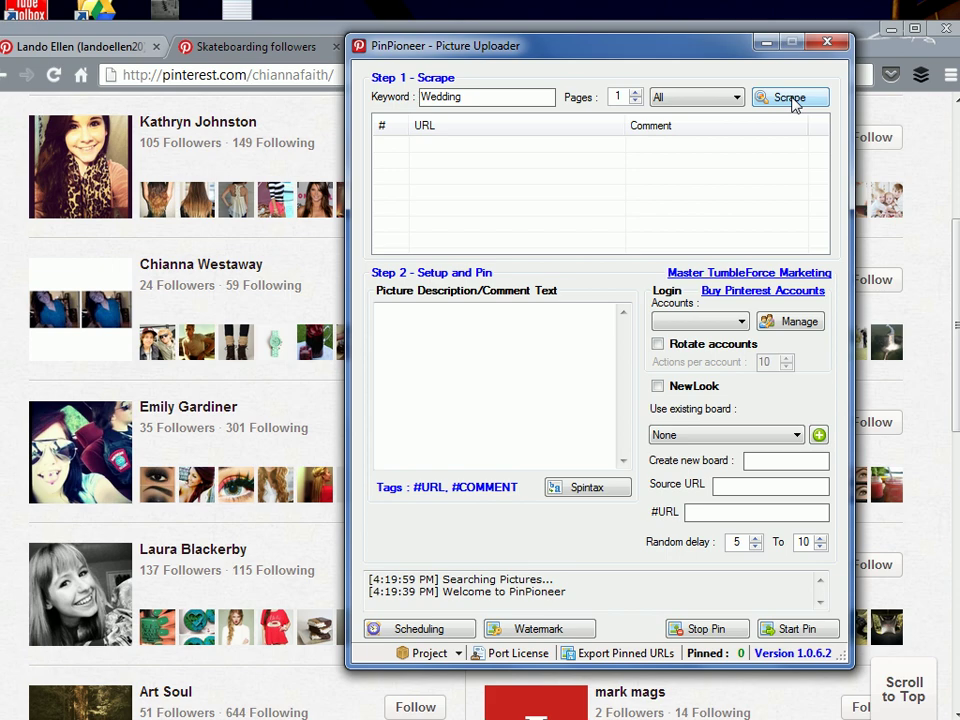
# Step: Turn on the PreviewBox for the scraped Wedding pictures
pyautogui.moveTo(820, 143)
pyautogui.mouseDown()
pyautogui.moveTo(823, 260)
pyautogui.moveTo(820, 140)
pyautogui.mouseUp()
pyautogui.rightClick(447, 150)
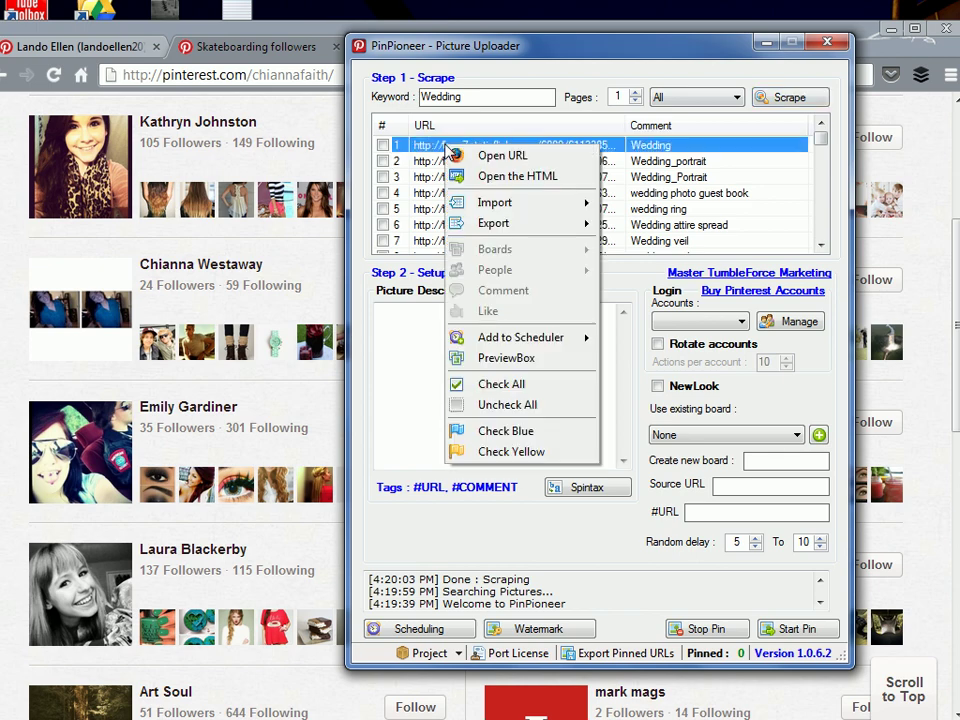
pyautogui.click(500, 357)
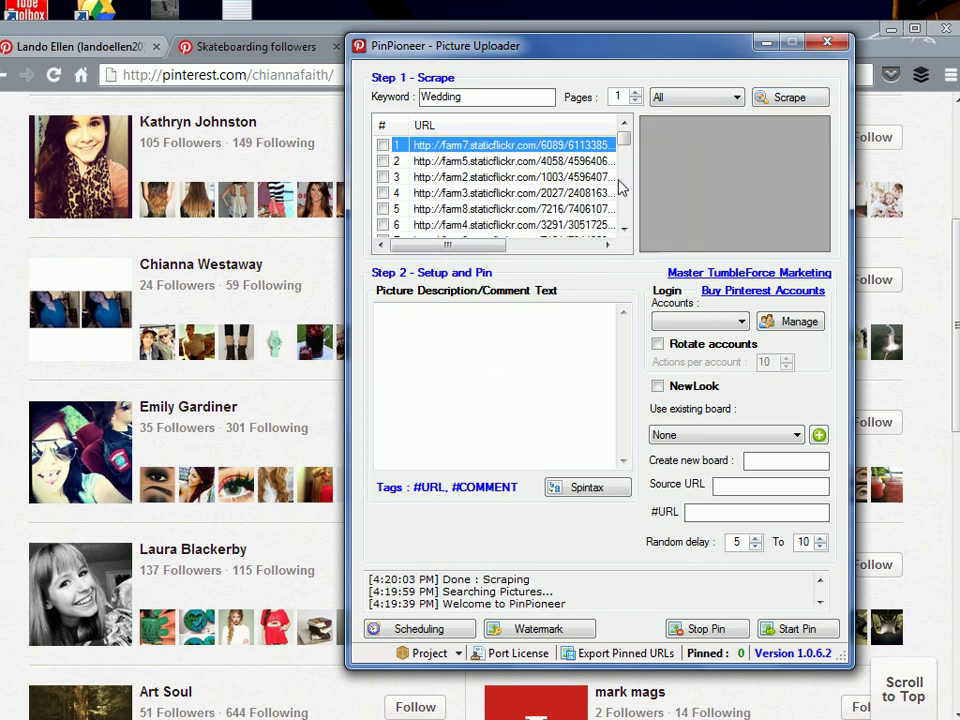
# Step: Preview several scraped Wedding pictures, including entries 1 to 3, 14 and 16, and return to the start of the list
pyautogui.press('Down')
pyautogui.press('Down')
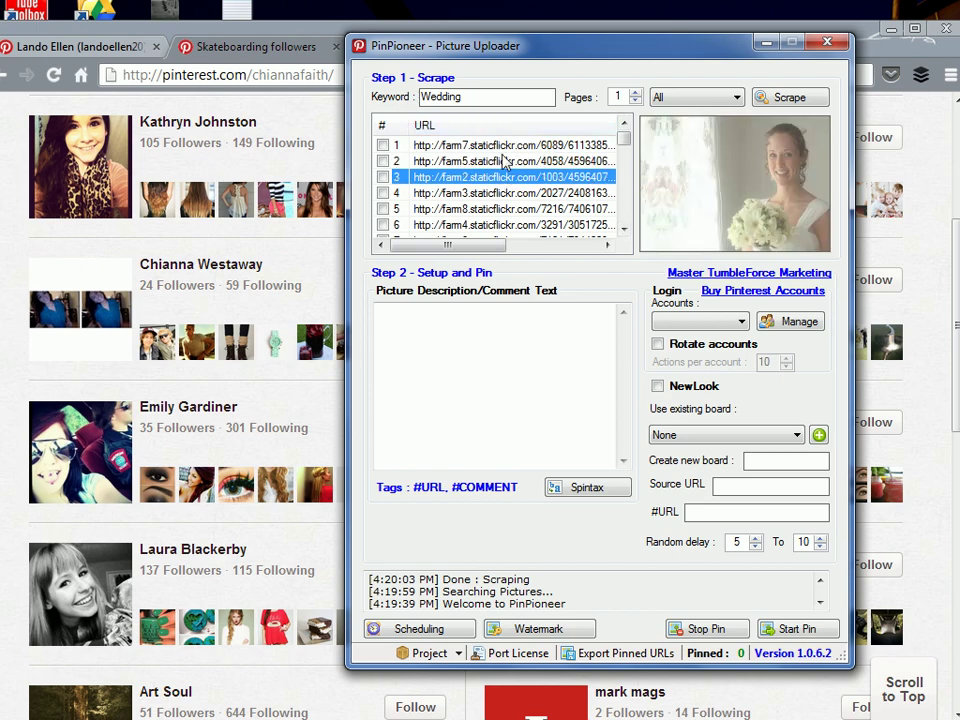
pyautogui.press('Up')
pyautogui.press('Up')
pyautogui.moveTo(626, 150); pyautogui.dragTo(628, 168)
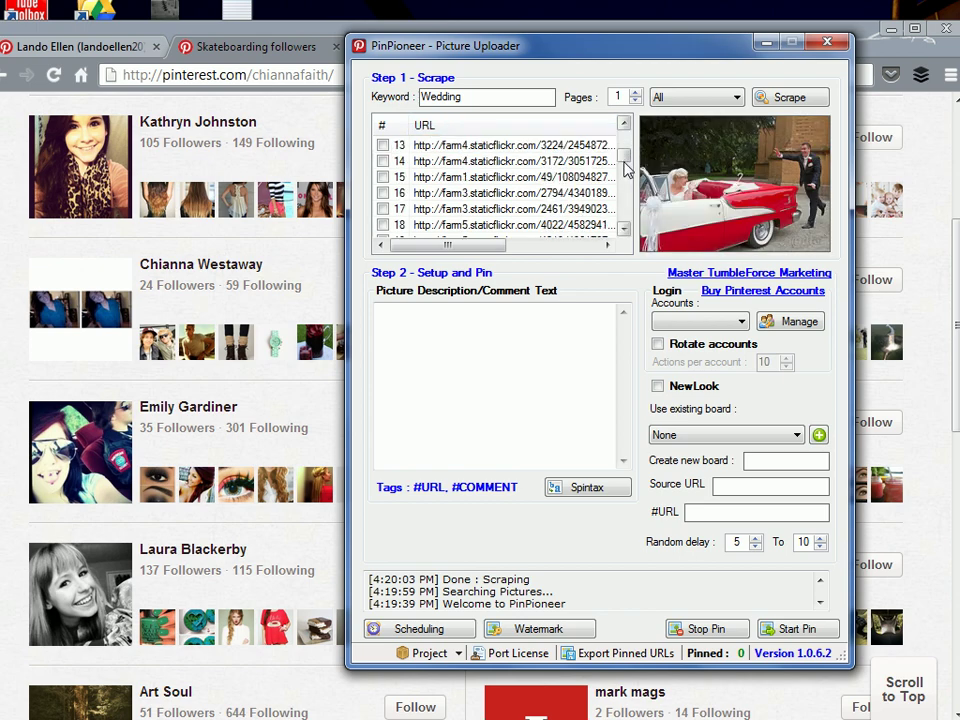
pyautogui.click(560, 161)
pyautogui.click(500, 197)
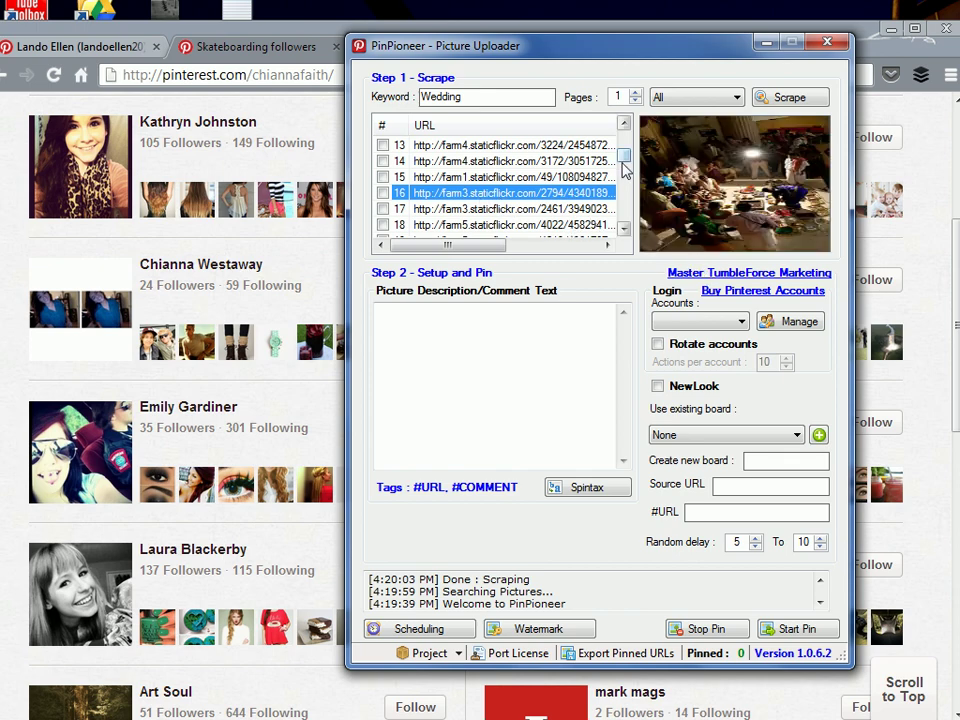
pyautogui.moveTo(624, 155); pyautogui.dragTo(624, 132)
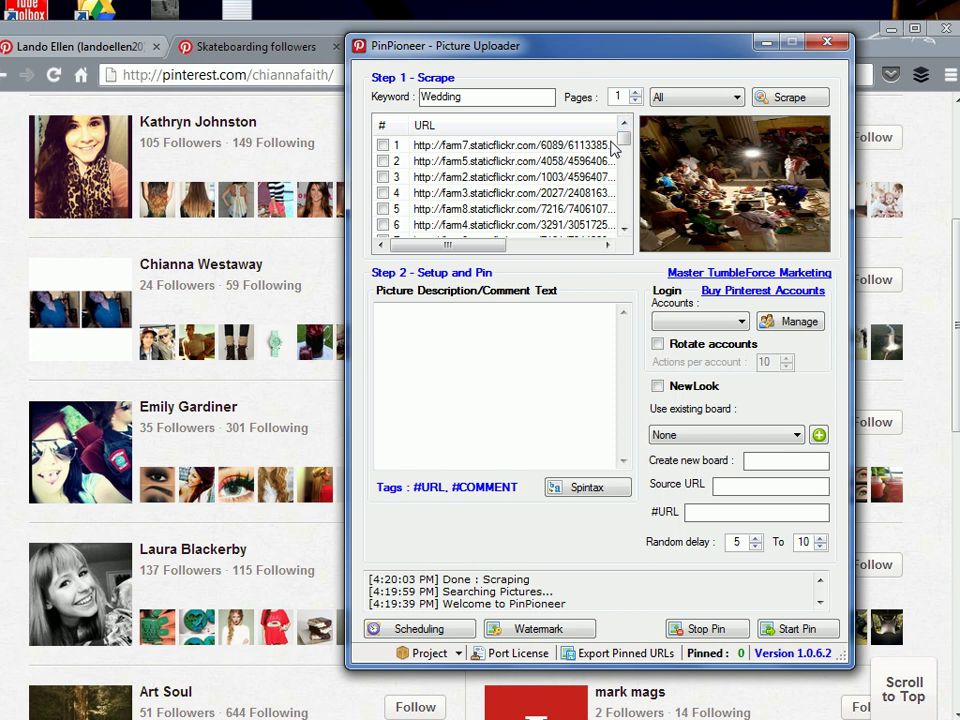